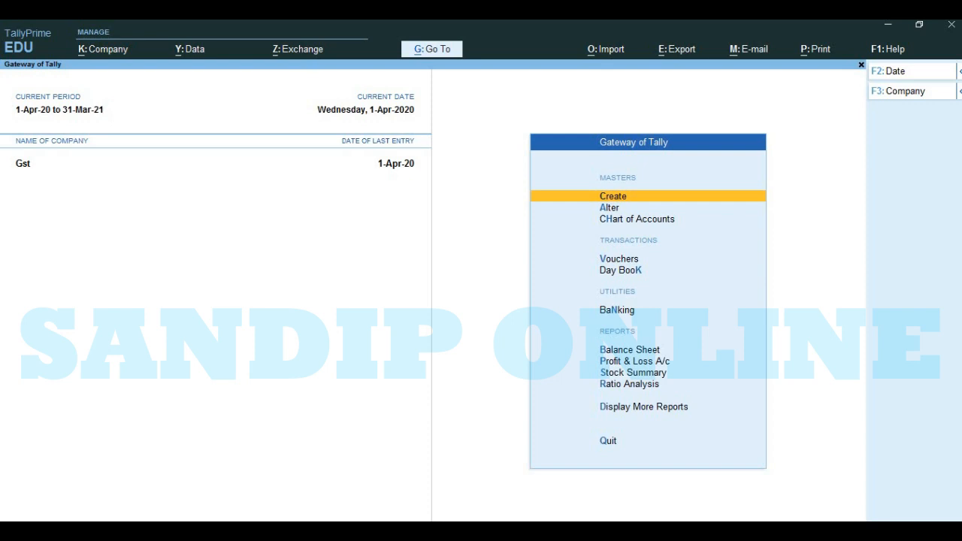
# Step: Start creating a new company from the list of companies
pyautogui.press('F3')
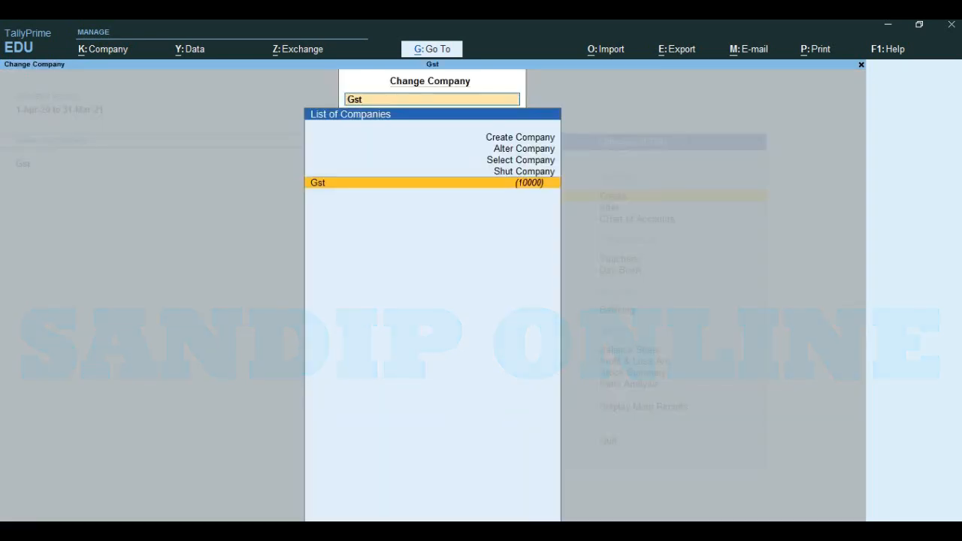
pyautogui.press('Up')
pyautogui.press('Up')
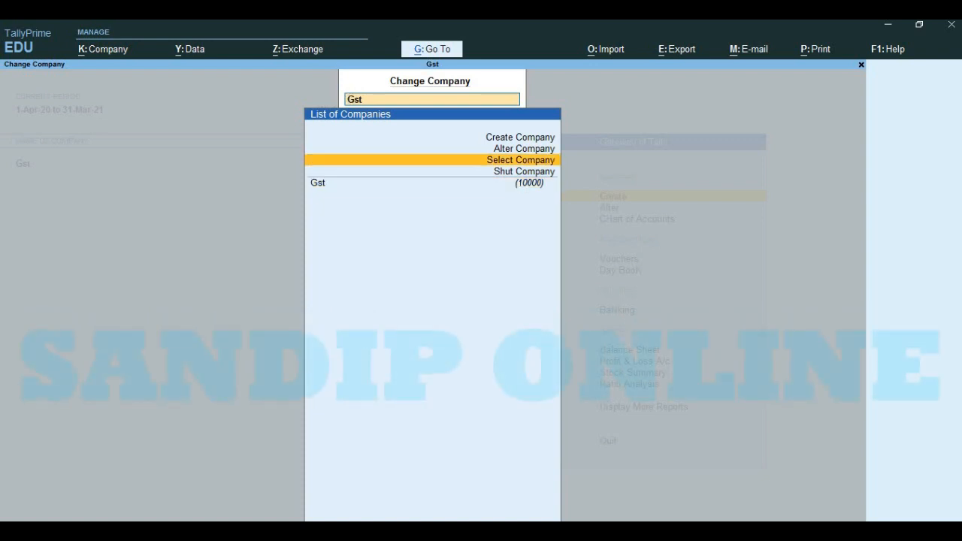
pyautogui.press('Up')
pyautogui.press('Up')
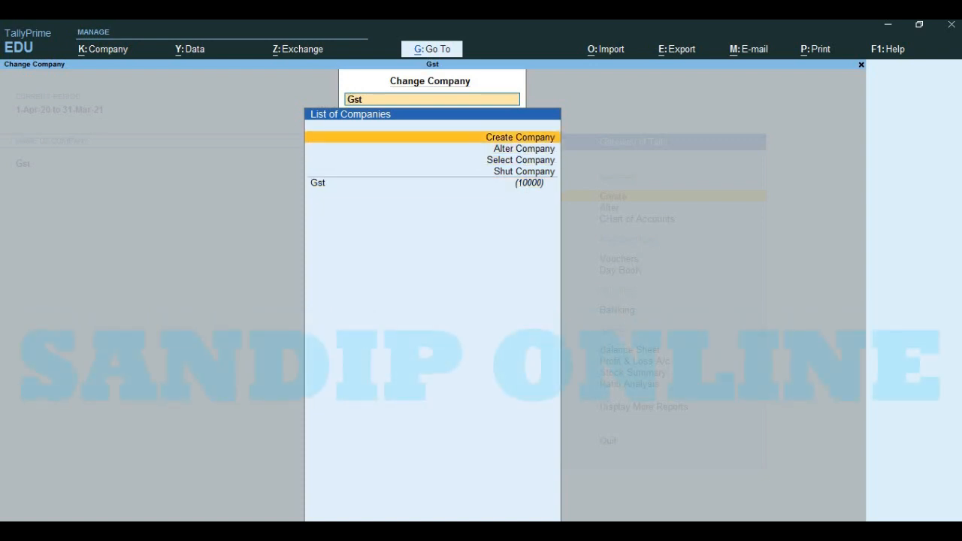
pyautogui.press('Return')
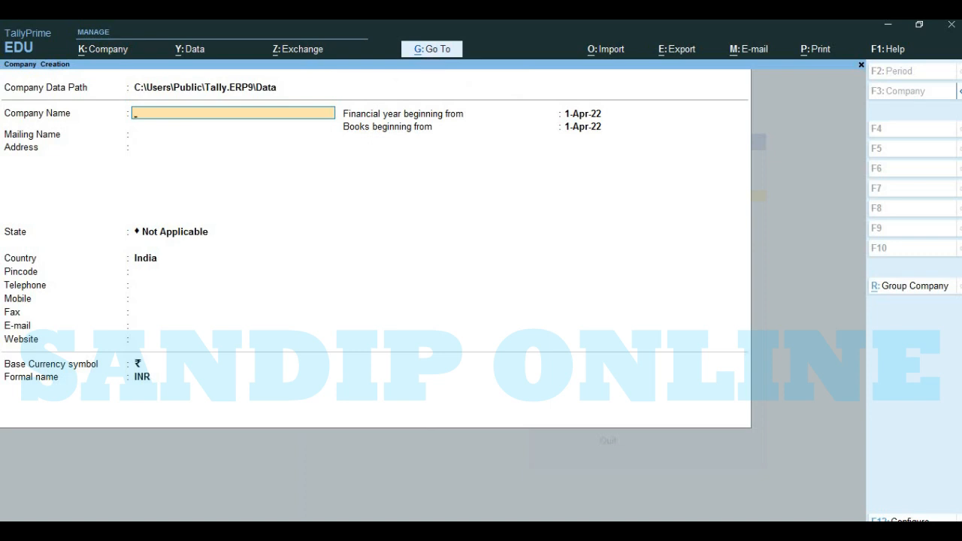
# Step: Name the company Sales, keep Sales as its mailing name, leave the address blank and set the state to West Bengal
pyautogui.write('Sales')
pyautogui.press('Return')
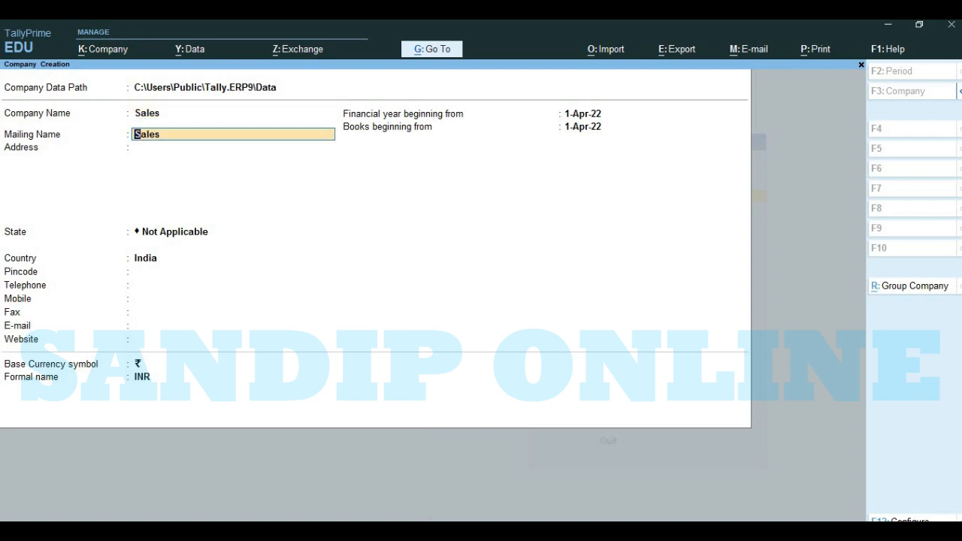
pyautogui.press('Return')
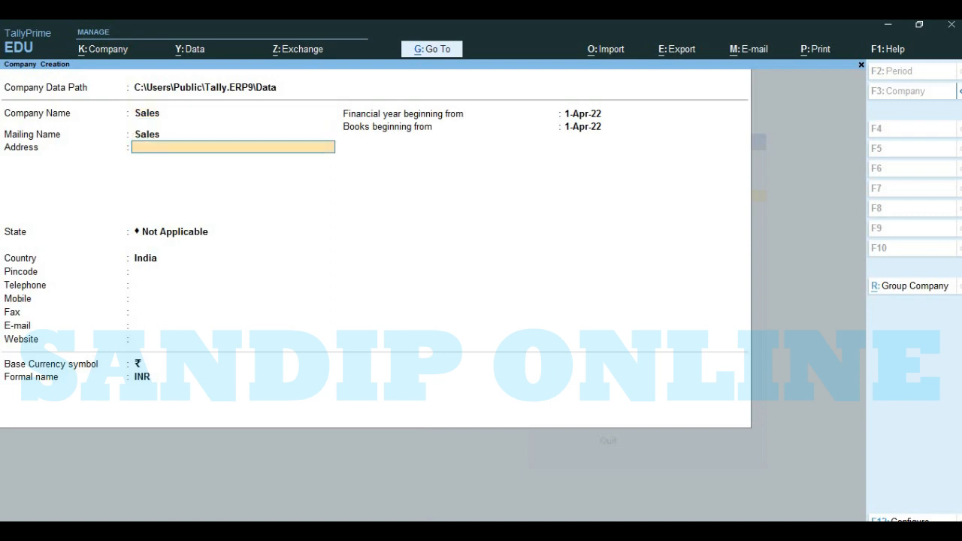
pyautogui.press('Return')
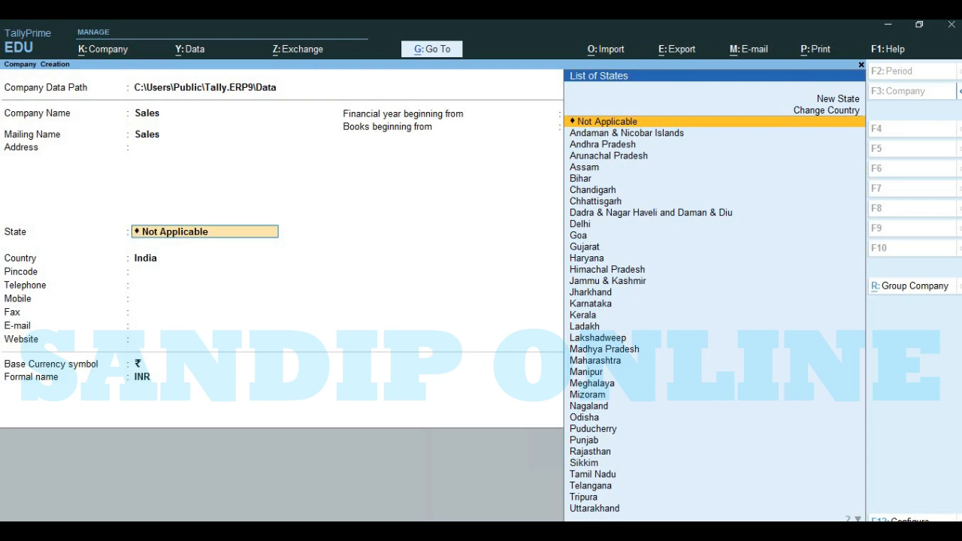
pyautogui.write('W')
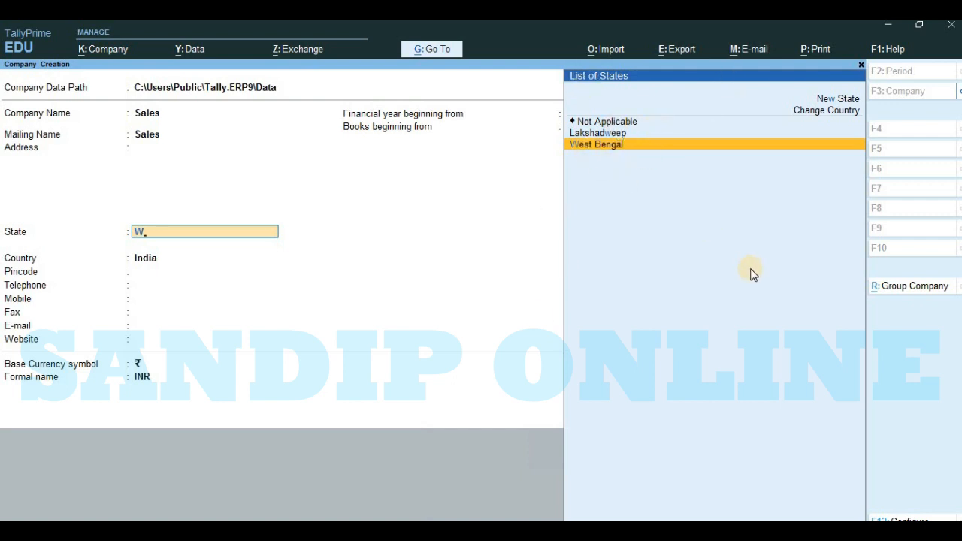
pyautogui.press('Return')
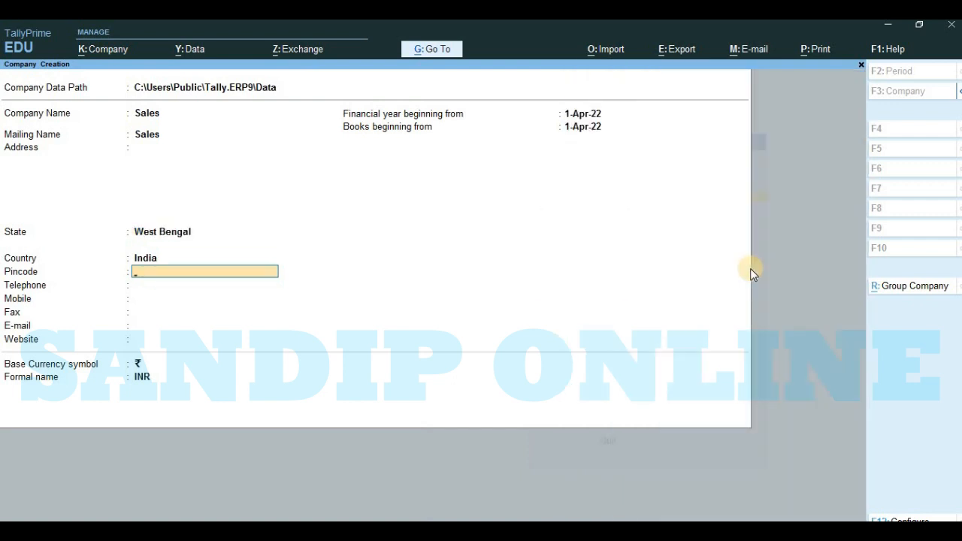
# Step: Leave the contact fields blank, keep the base currency ₹ with formal name INR, and save the new company
pyautogui.press('Return')
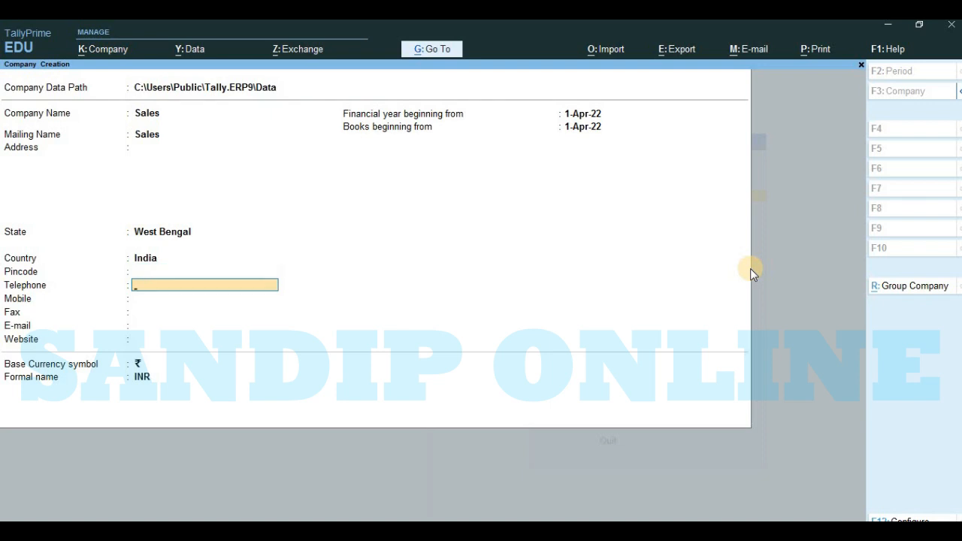
pyautogui.press('Return')
pyautogui.press('Return')
pyautogui.press('Return')
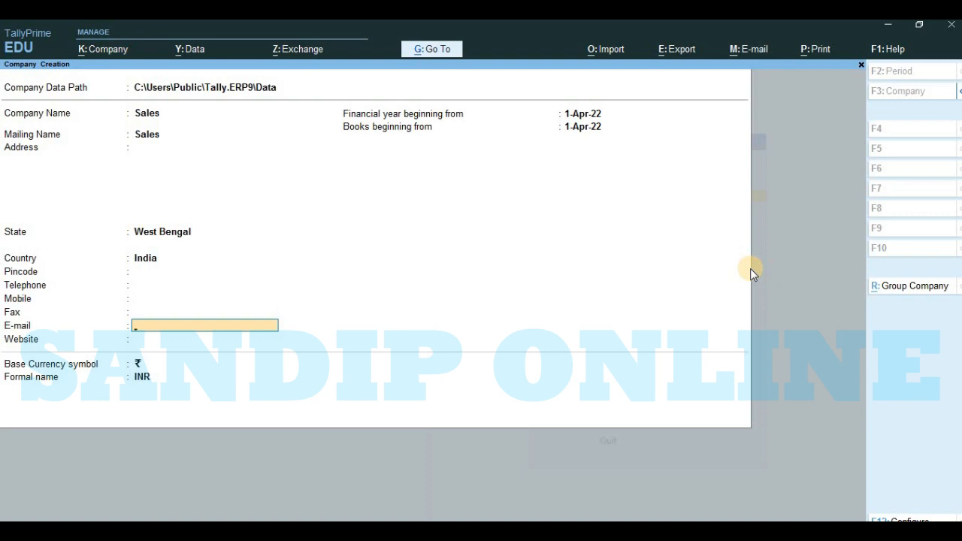
pyautogui.press('Return')
pyautogui.press('Return')
pyautogui.press('Return')
pyautogui.press('Return')
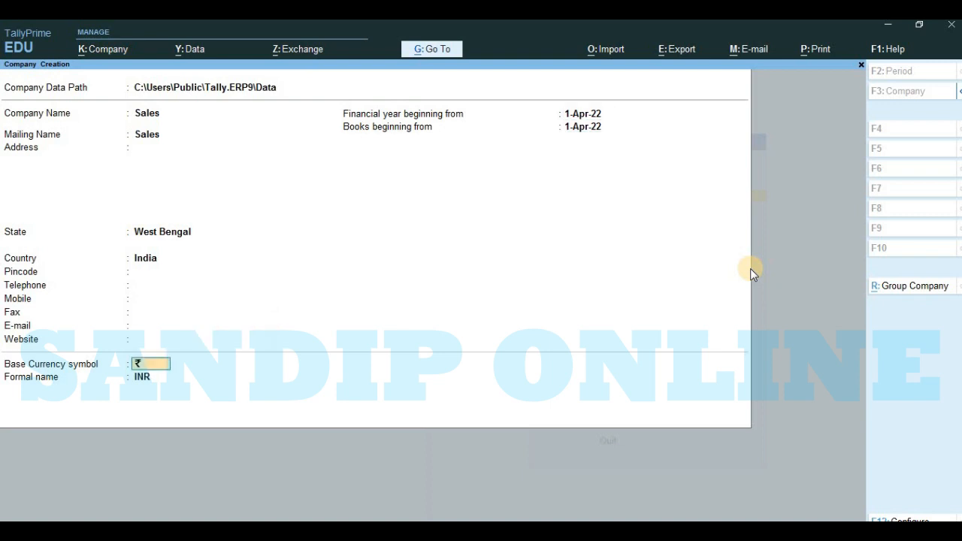
pyautogui.press('Return')
pyautogui.press('Return')
pyautogui.press('Return')
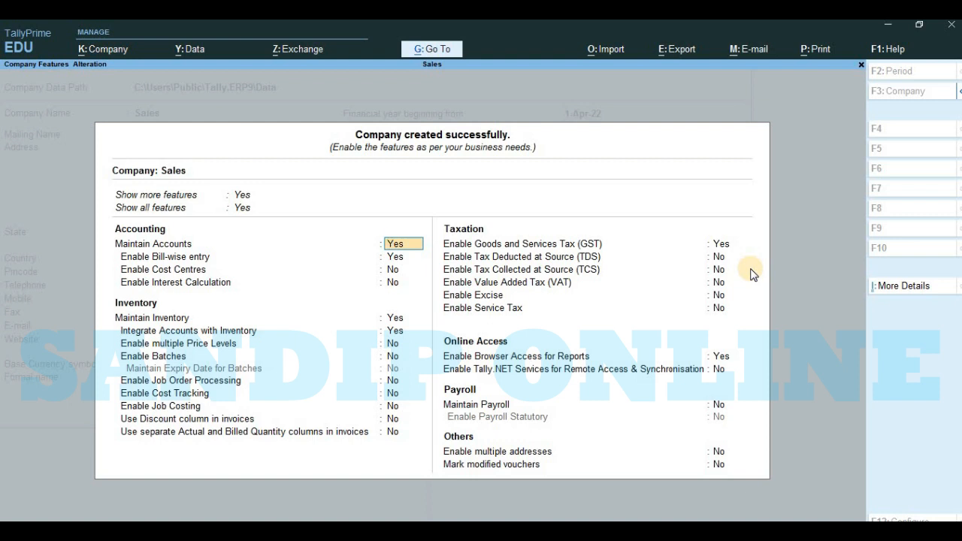
# Step: Exit the company features and company creation screens, returning to the Gateway of Tally
pyautogui.press('Escape')
pyautogui.press('Escape')
pyautogui.press('y')
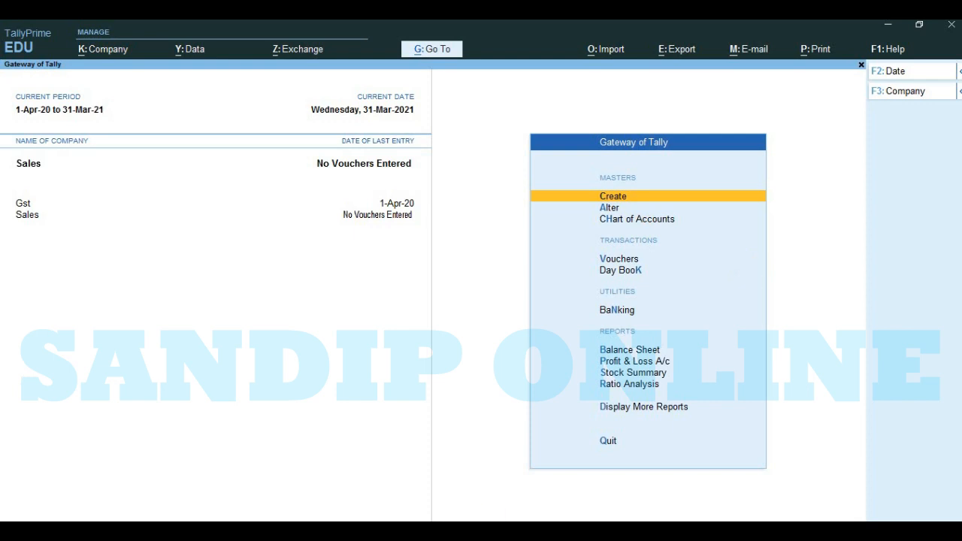
# Step: Switch to the Purchase and Sales Entry 2 document in Microsoft Word and review the sales transactions and their journal table
pyautogui.moveTo(237, 532)
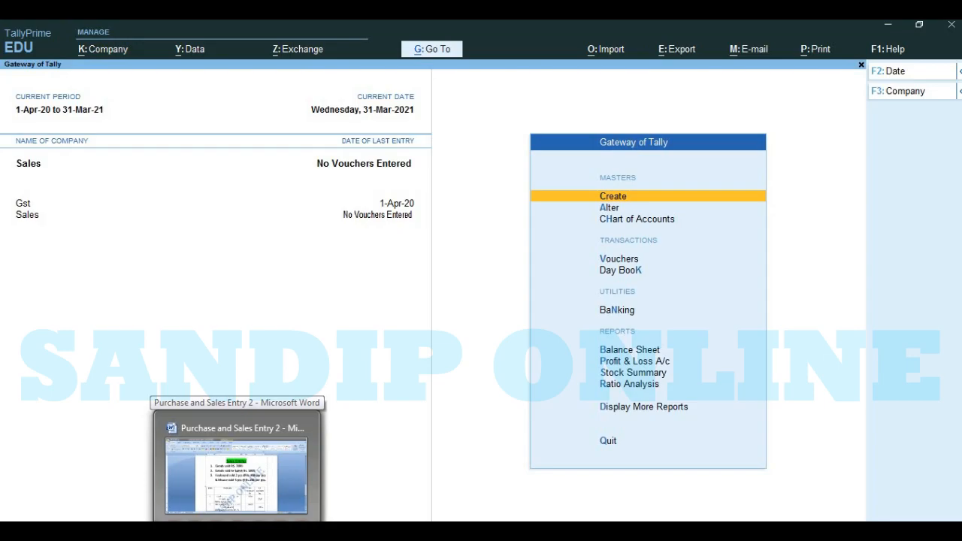
pyautogui.click(236, 474)
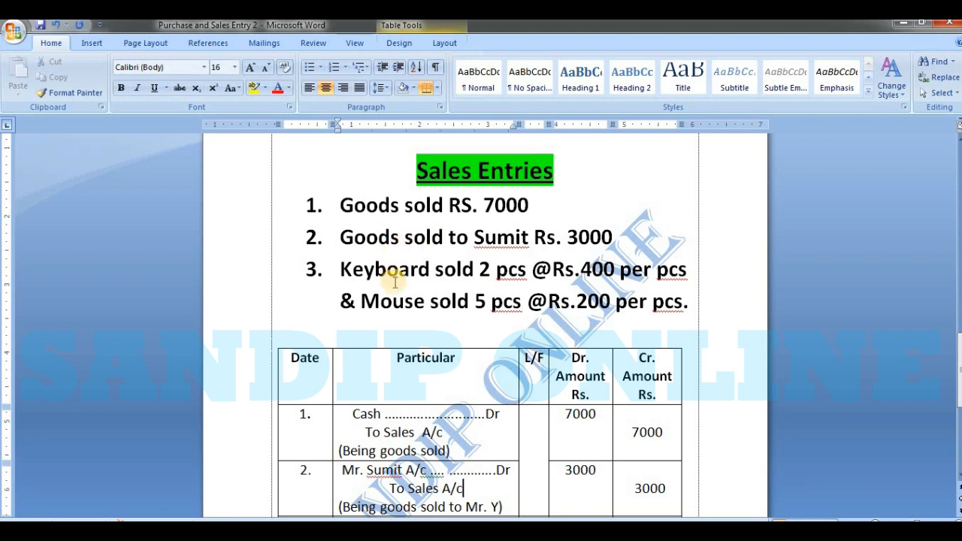
pyautogui.click(485, 487)
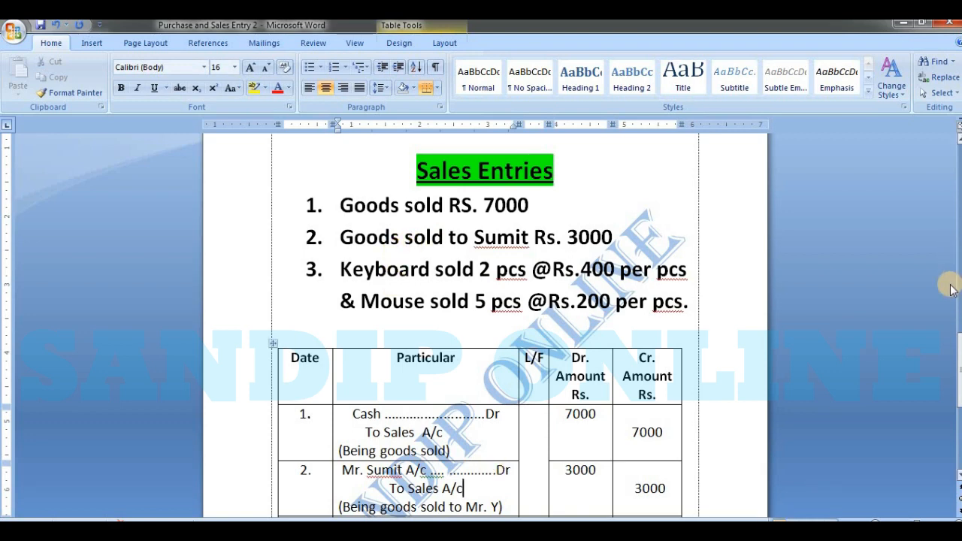
pyautogui.moveTo(957, 344); pyautogui.dragTo(956, 368)
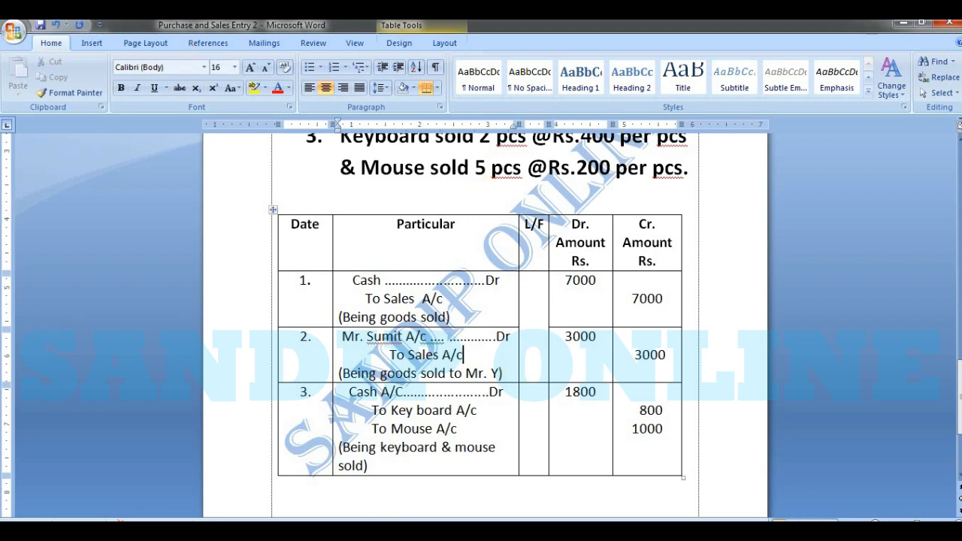
# Step: Switch back to TallyPrime and open a new Sales voucher
pyautogui.hotkey('alt', 'Tab')
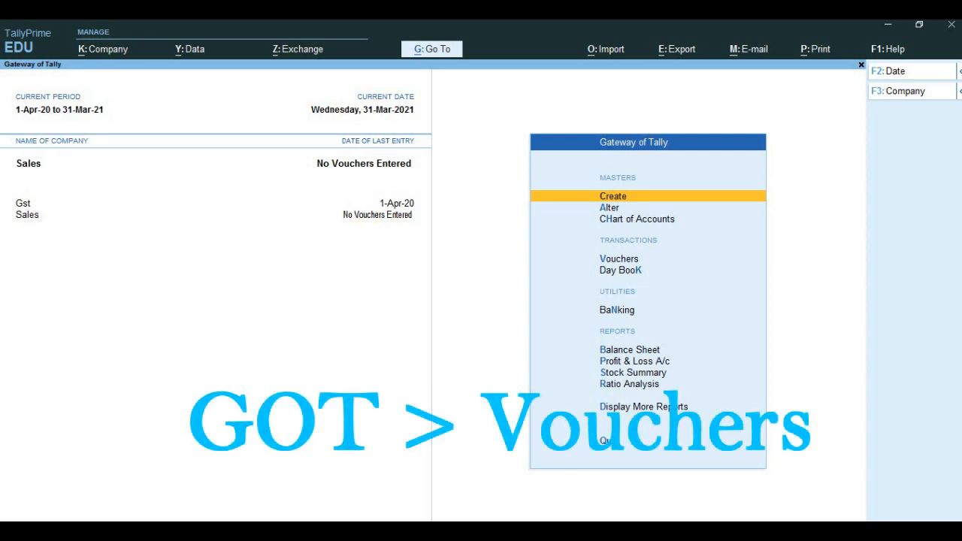
pyautogui.press('Down')
pyautogui.press('Down')
pyautogui.press('Down')
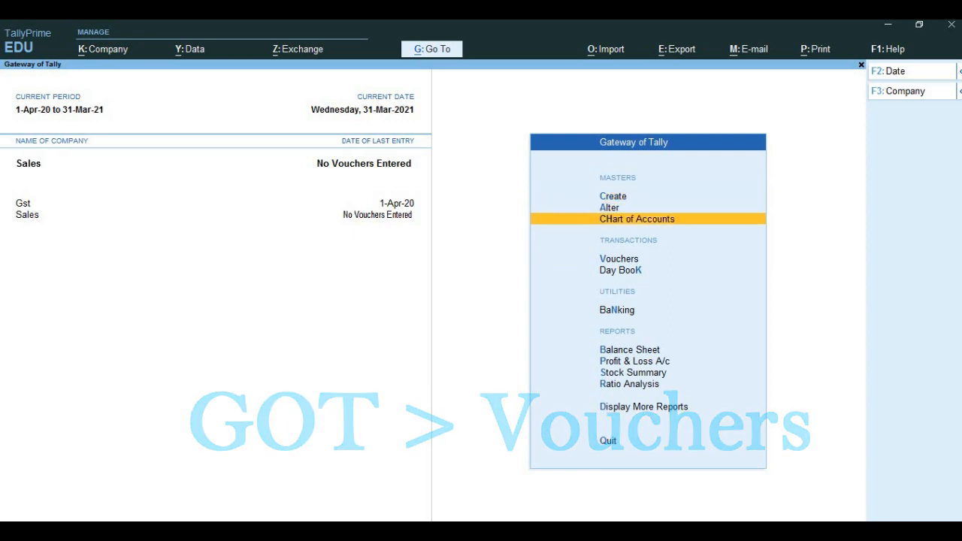
pyautogui.press('Return')
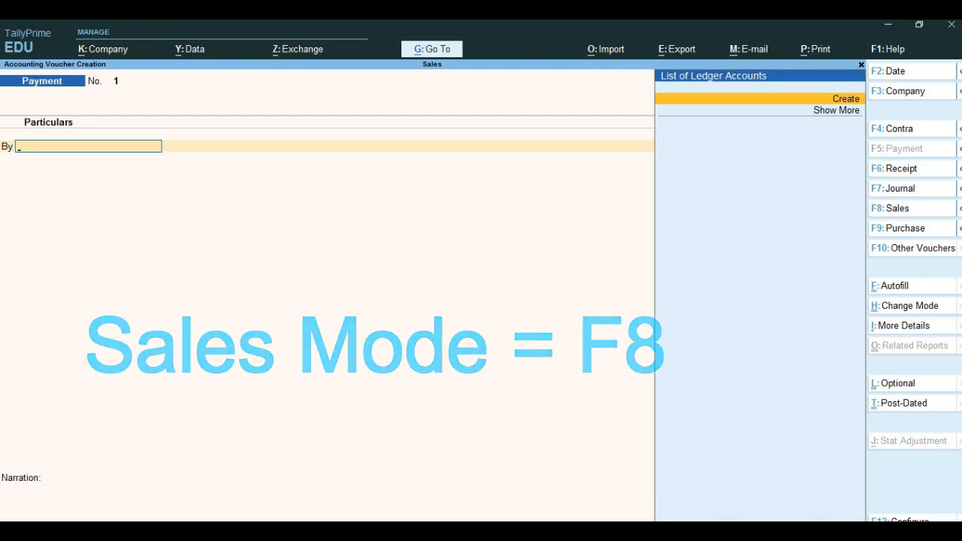
pyautogui.press('F8')
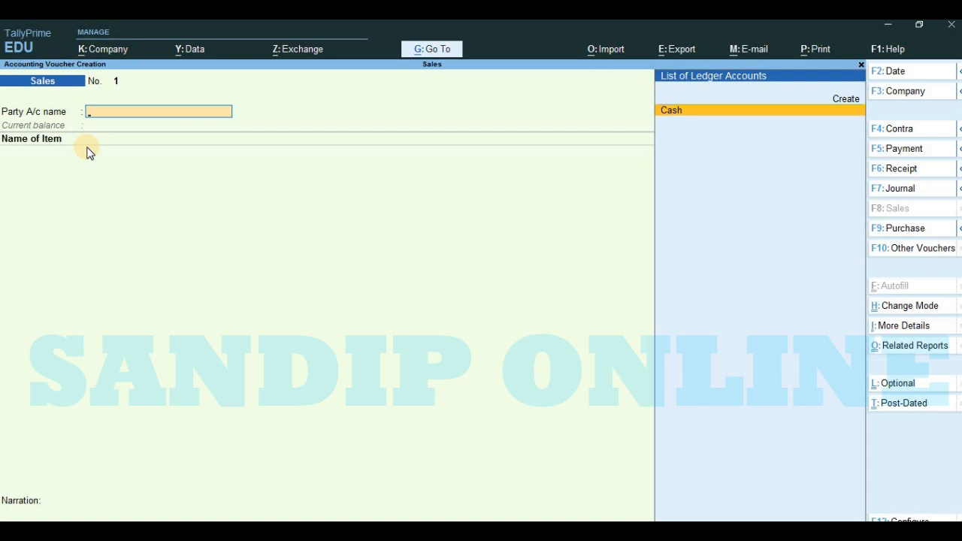
# Step: Change the sales voucher's mode to As Voucher and debit Cash with 7000
pyautogui.hotkey('ctrl', 'h')
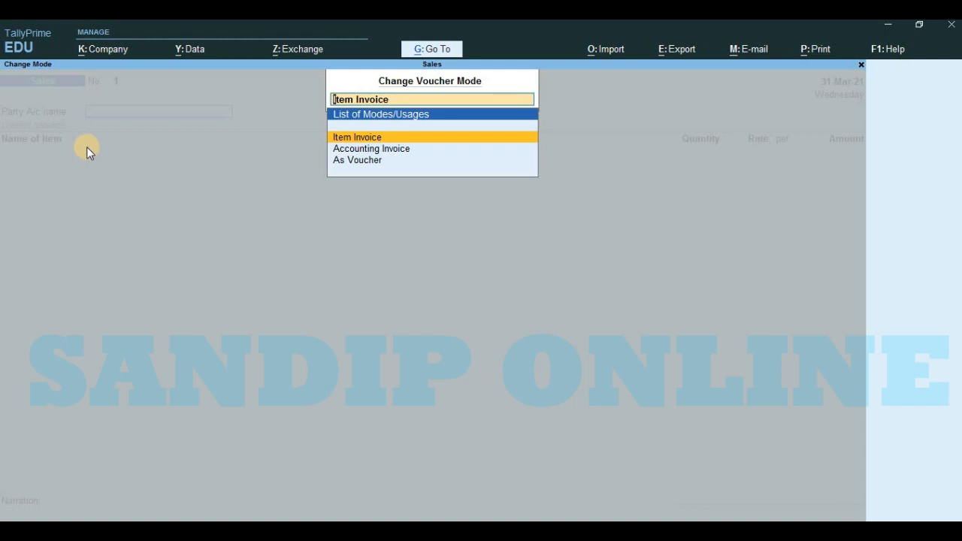
pyautogui.click(373, 169)
pyautogui.click(373, 169)
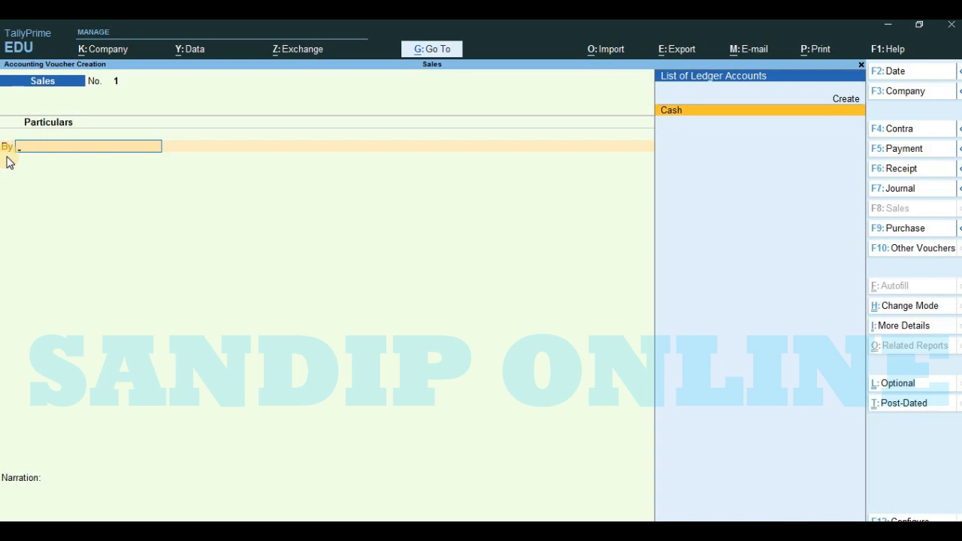
pyautogui.press('Return')
pyautogui.write('7000')
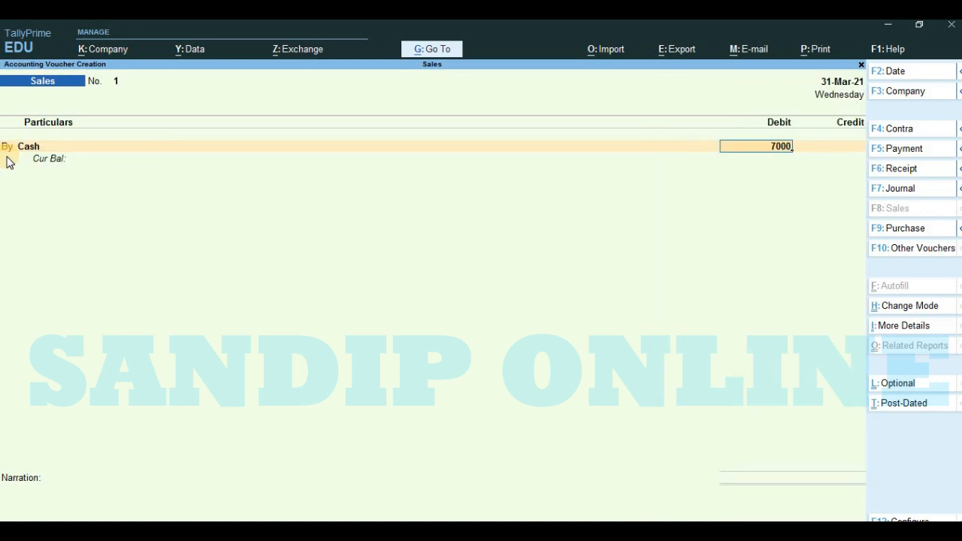
pyautogui.press('Return')
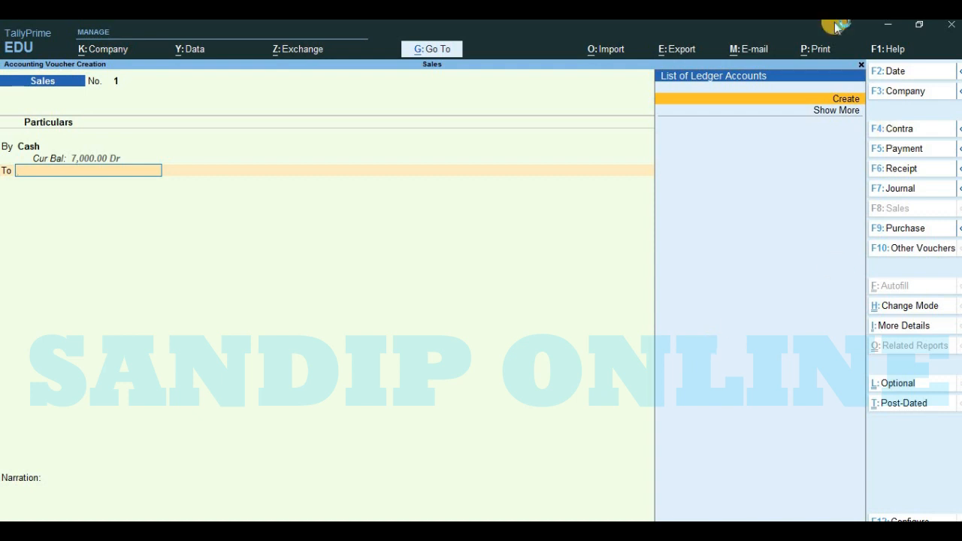
# Step: Create a ledger named Sales under the Sales Accounts group for the voucher's credit line
pyautogui.click(846, 100)
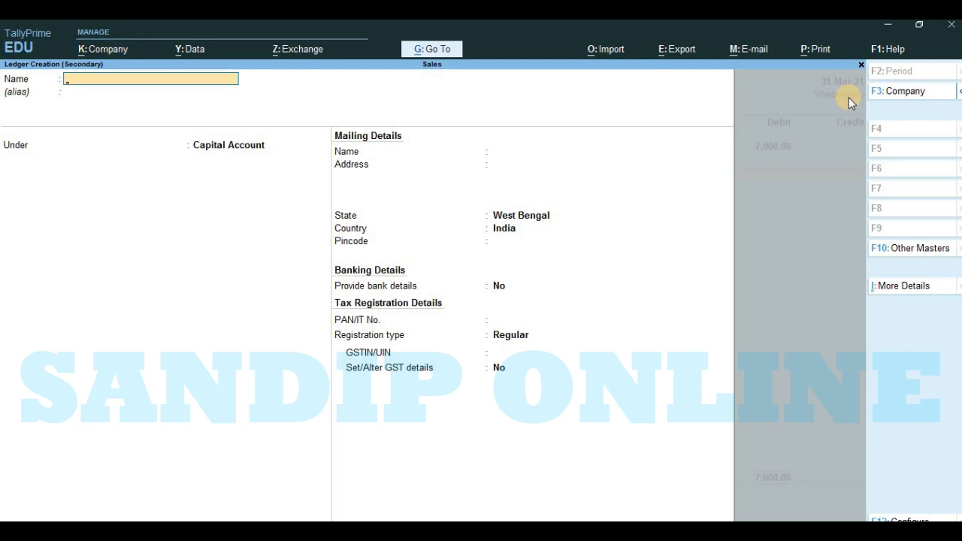
pyautogui.write('Sales')
pyautogui.press('Return')
pyautogui.write('S')
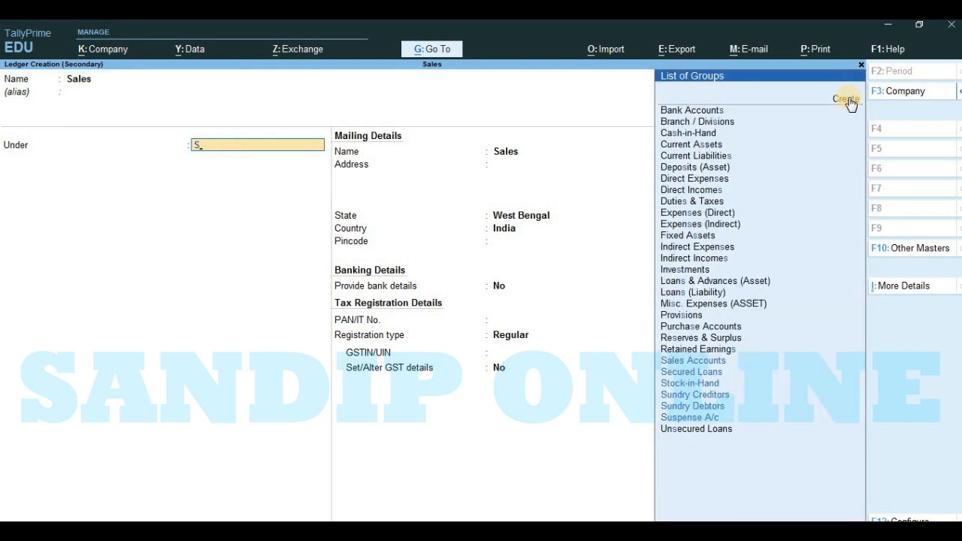
pyautogui.press('Up')
pyautogui.press('Up')
pyautogui.press('Up')
pyautogui.press('Up')
pyautogui.press('Up')
pyautogui.press('Up')
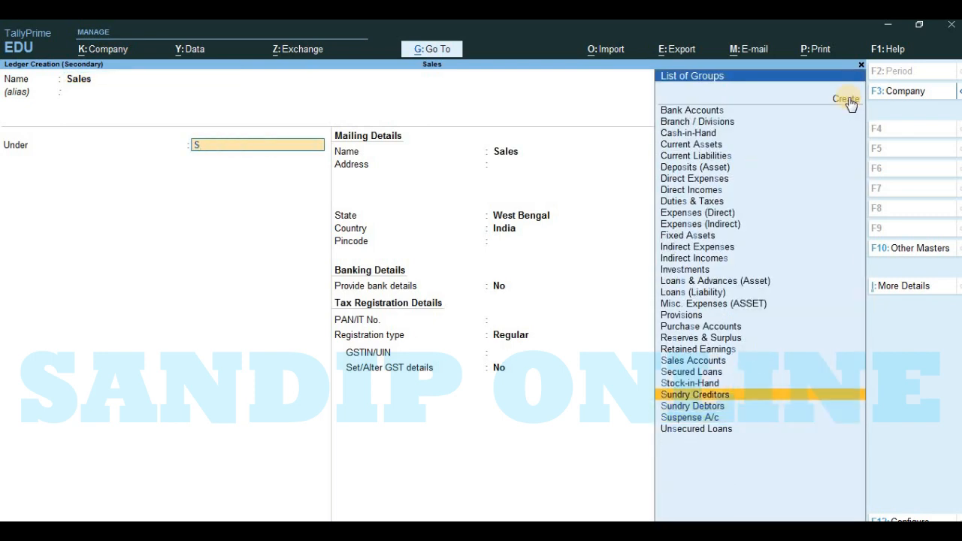
pyautogui.press('Return')
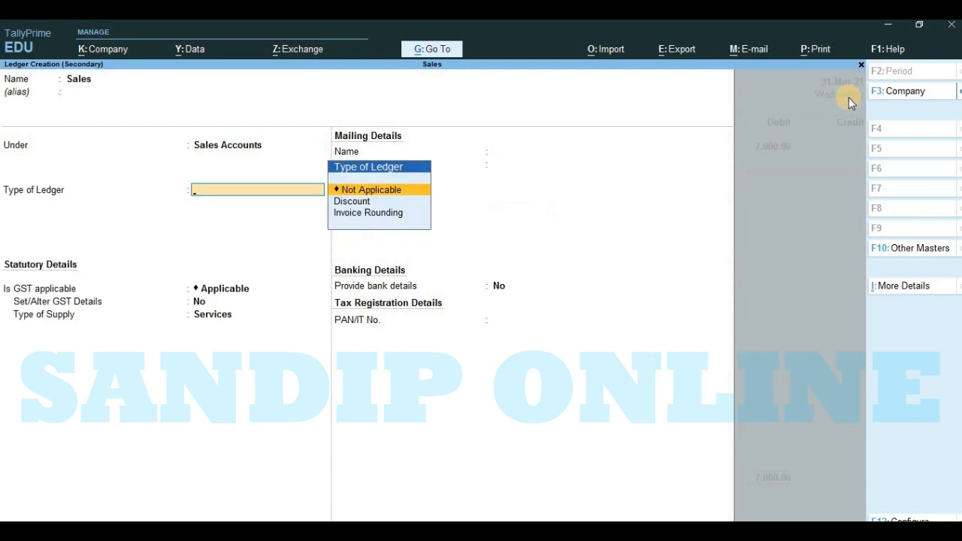
# Step: Set the Sales ledger's type and its GST applicability to Not Applicable, and save the ledger
pyautogui.press('Return')
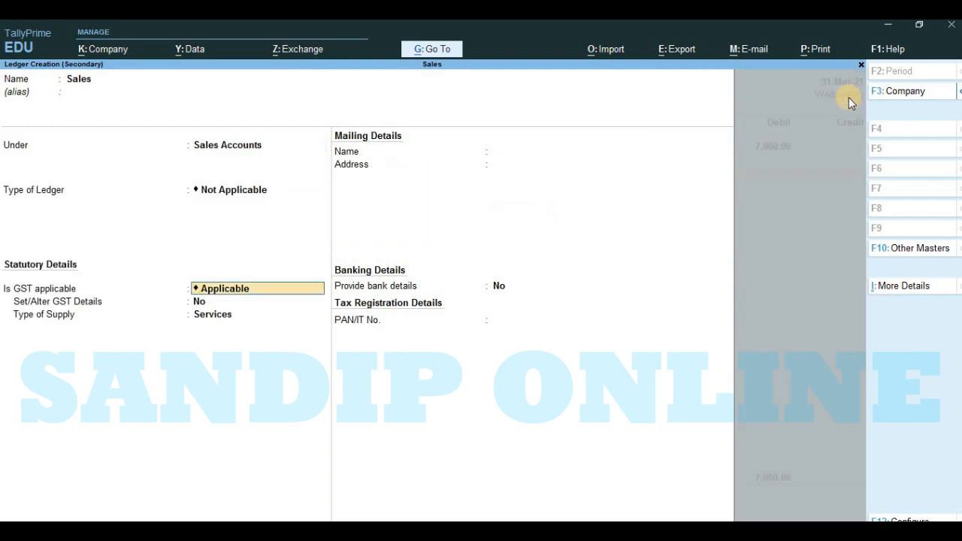
pyautogui.press('space')
pyautogui.press('Down')
pyautogui.press('Down')
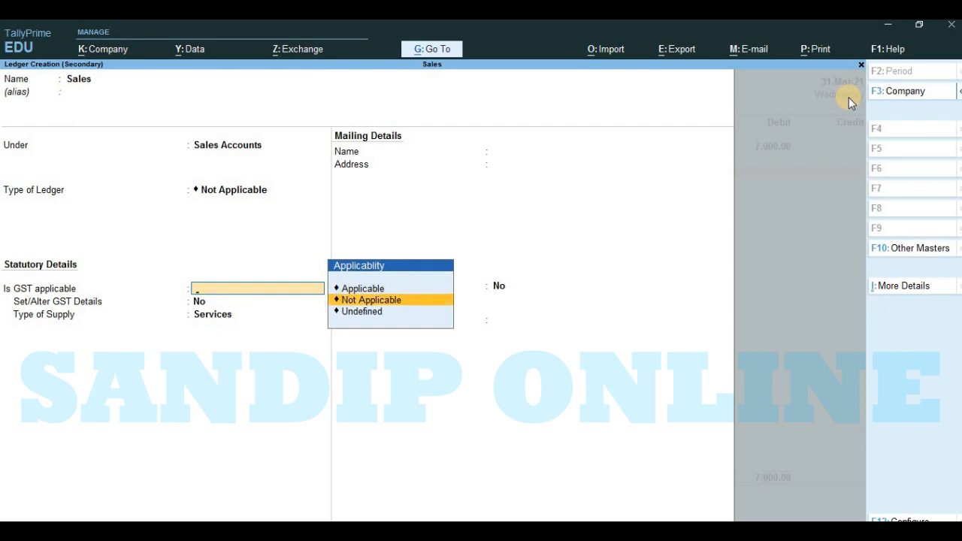
pyautogui.press('Return')
pyautogui.press('Return')
pyautogui.press('Return')
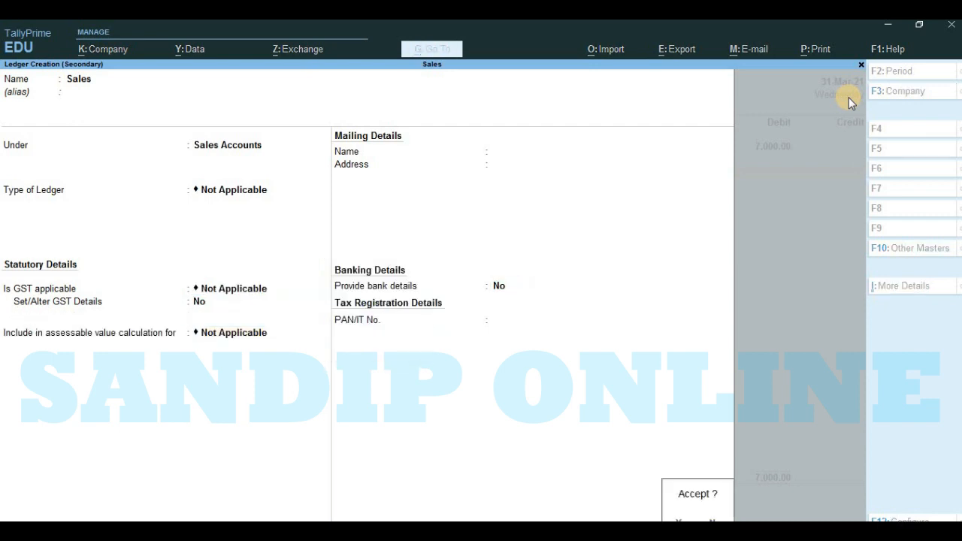
pyautogui.press('Return')
pyautogui.press('Return')
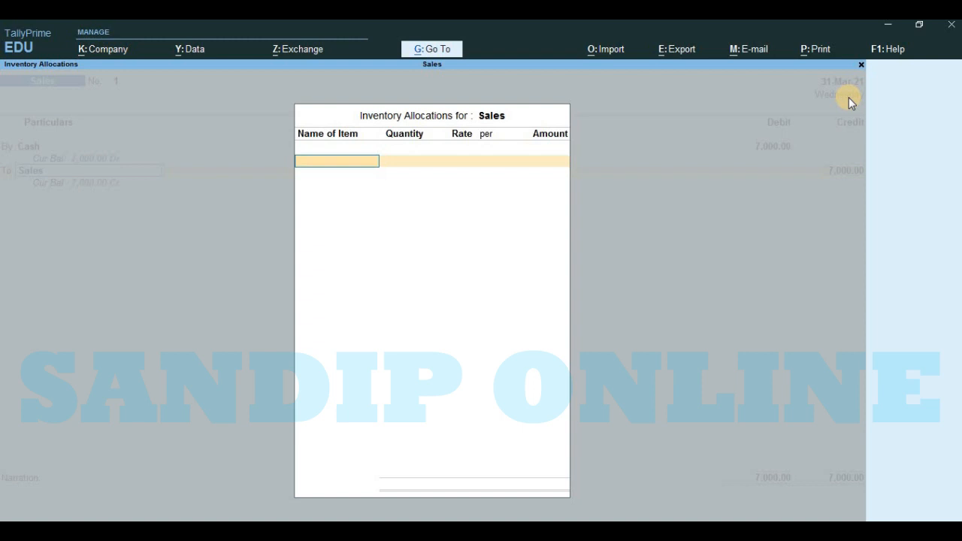
# Step: Credit Sales with 7000 without inventory allocations or a narration, and save the first sales voucher
pyautogui.press('Escape')
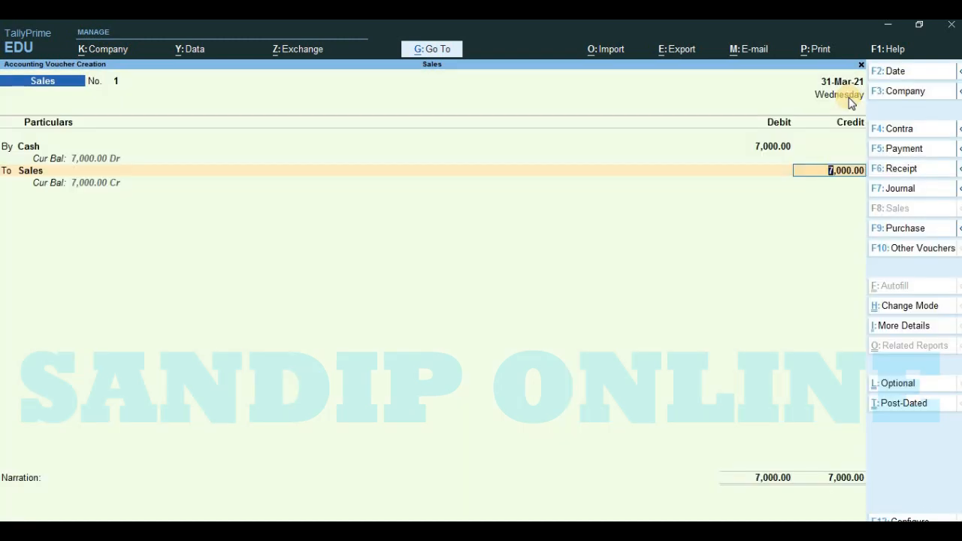
pyautogui.press('Return')
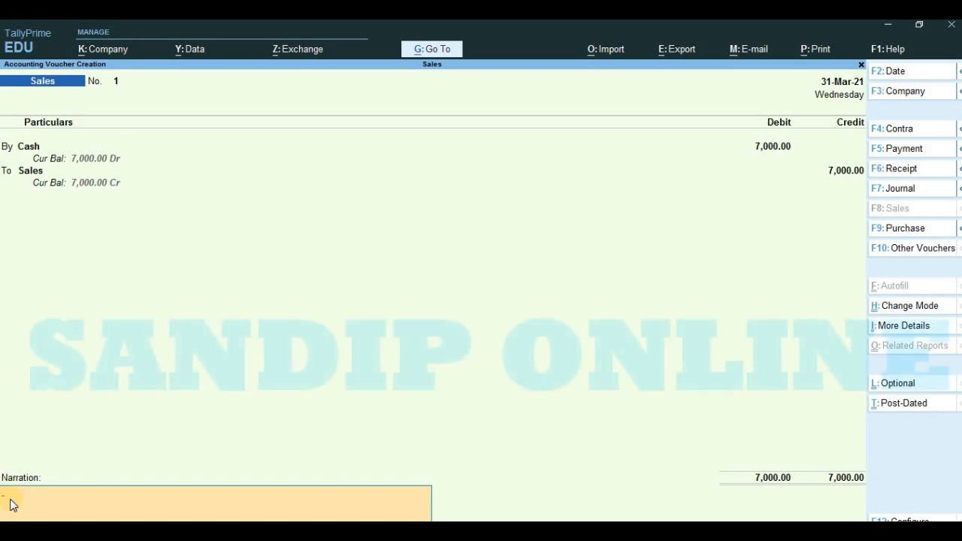
pyautogui.press('Return')
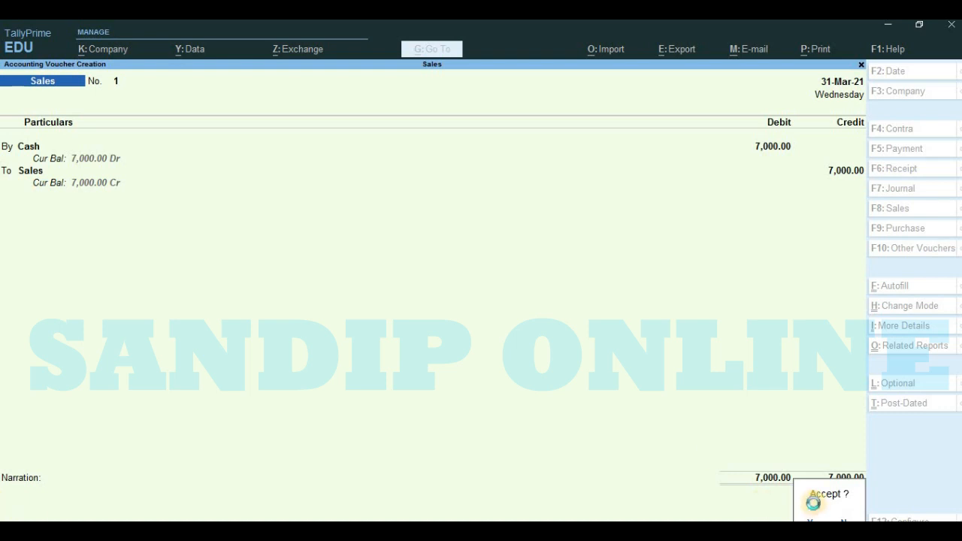
pyautogui.click(817, 510)
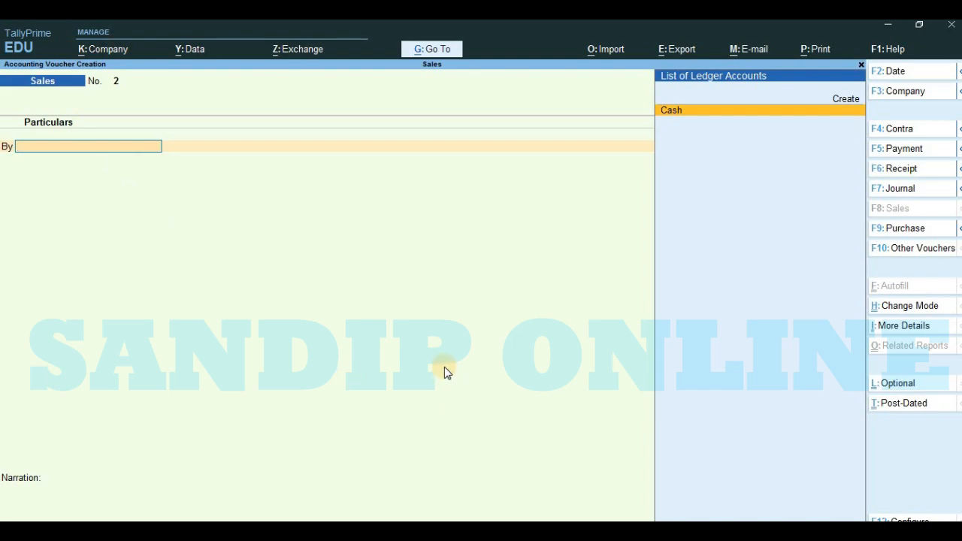
# Step: Check the second journal entry in Word, and in TallyPrime start a ledger with the customer's name for the voucher's debit line
pyautogui.click(238, 530)
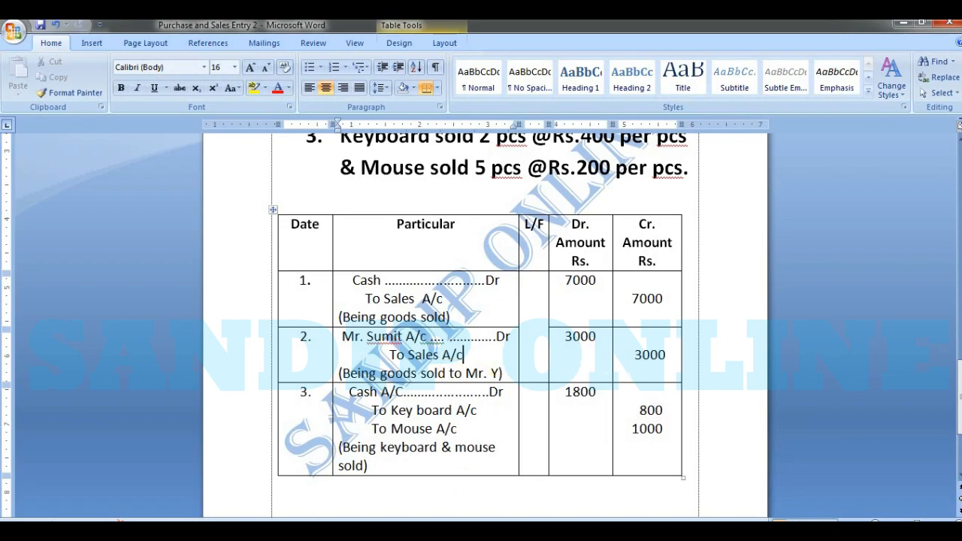
pyautogui.click(299, 530)
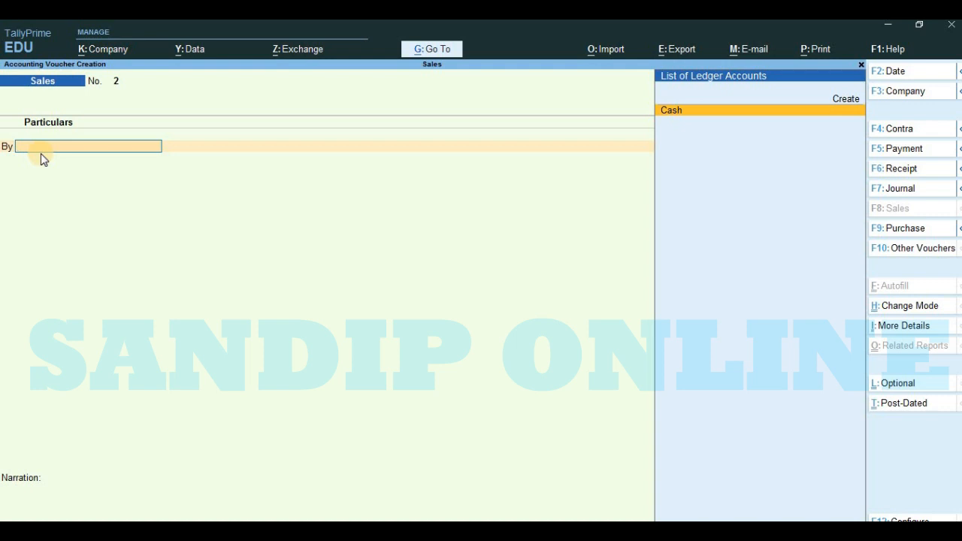
pyautogui.hotkey('alt', 'c')
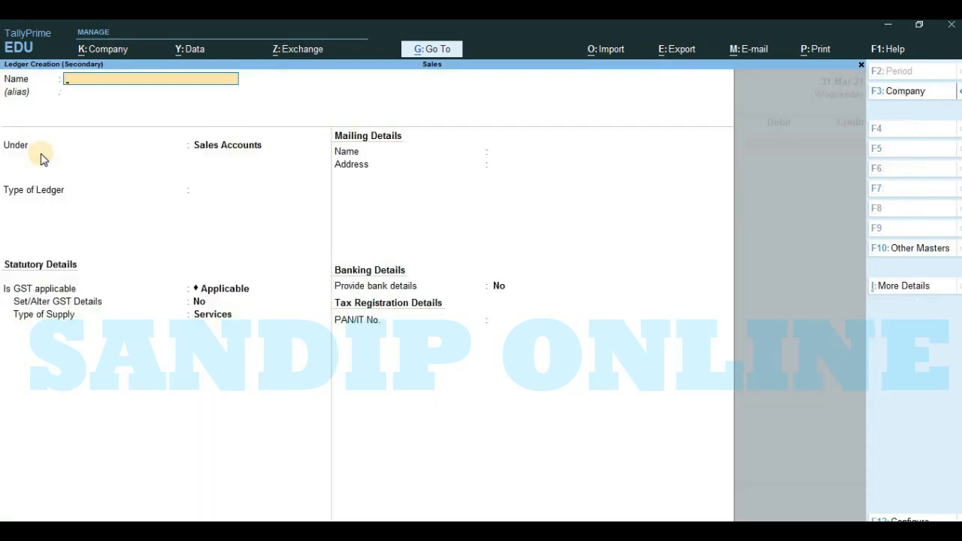
pyautogui.press('Escape')
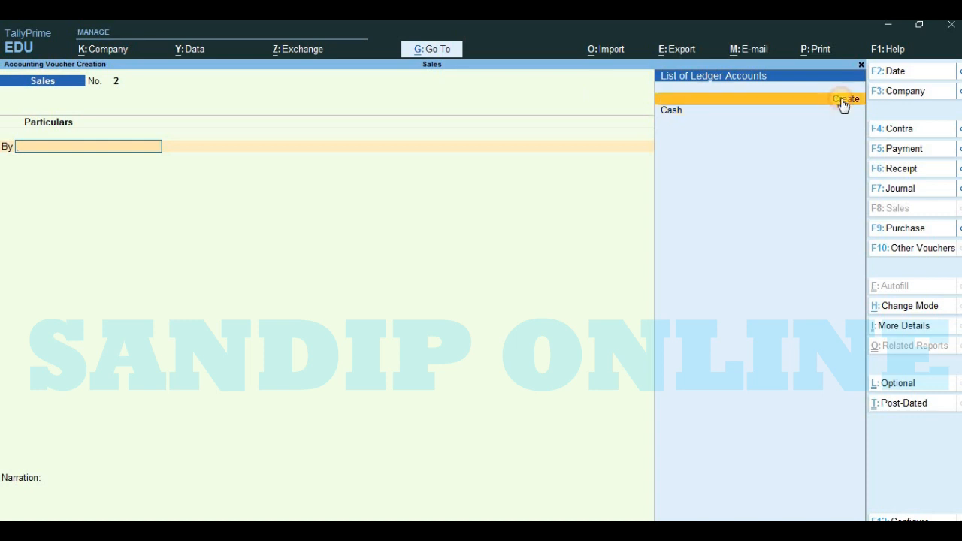
pyautogui.click(841, 99)
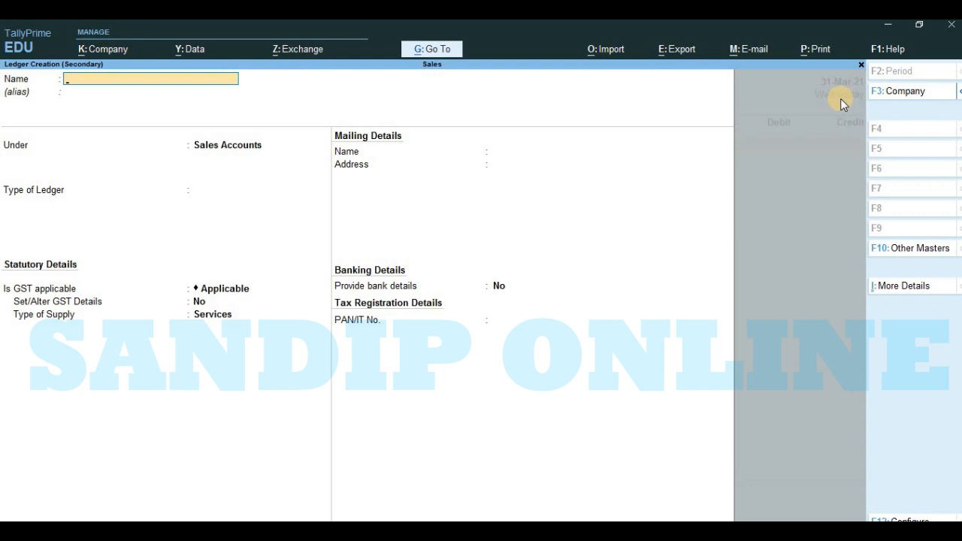
pyautogui.write('Mr. Sumit')
pyautogui.press('Return')
pyautogui.press('Return')
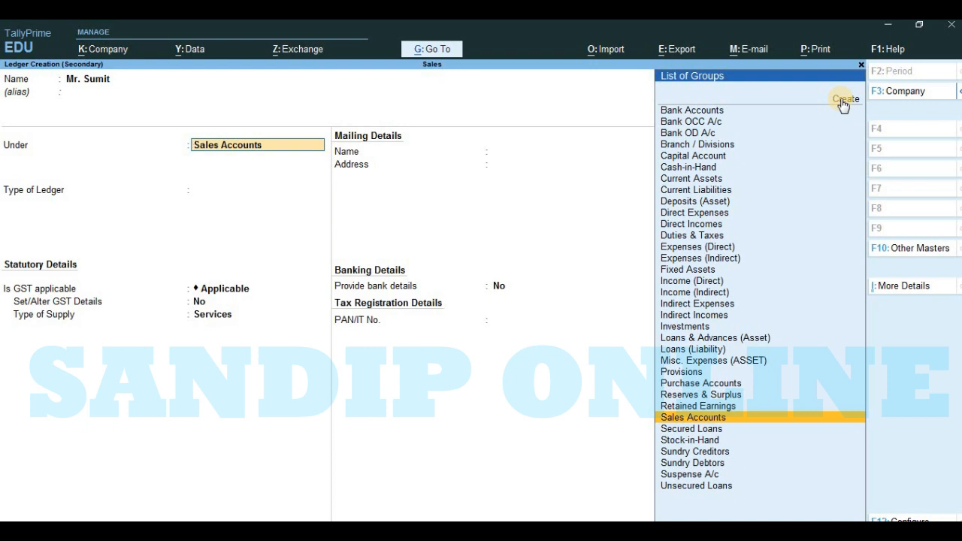
# Step: Place the customer's ledger under the Sundry Debtors group
pyautogui.write('S')
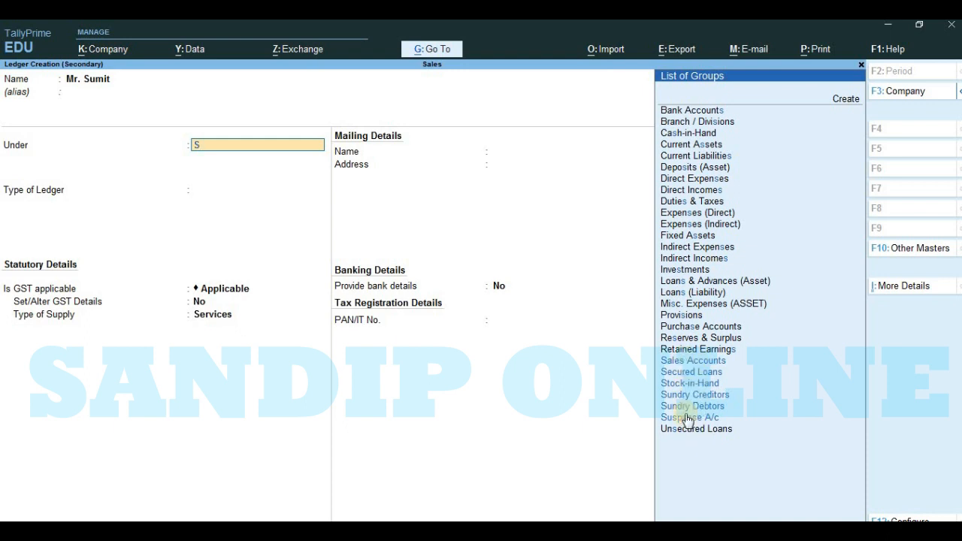
pyautogui.press('Up')
pyautogui.press('Up')
pyautogui.press('Up')
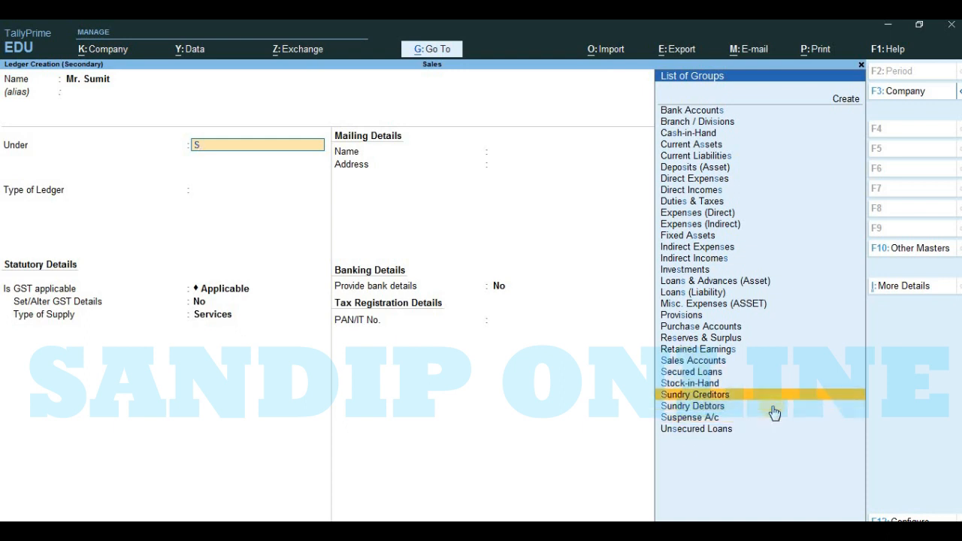
pyautogui.press('Down')
pyautogui.press('Return')
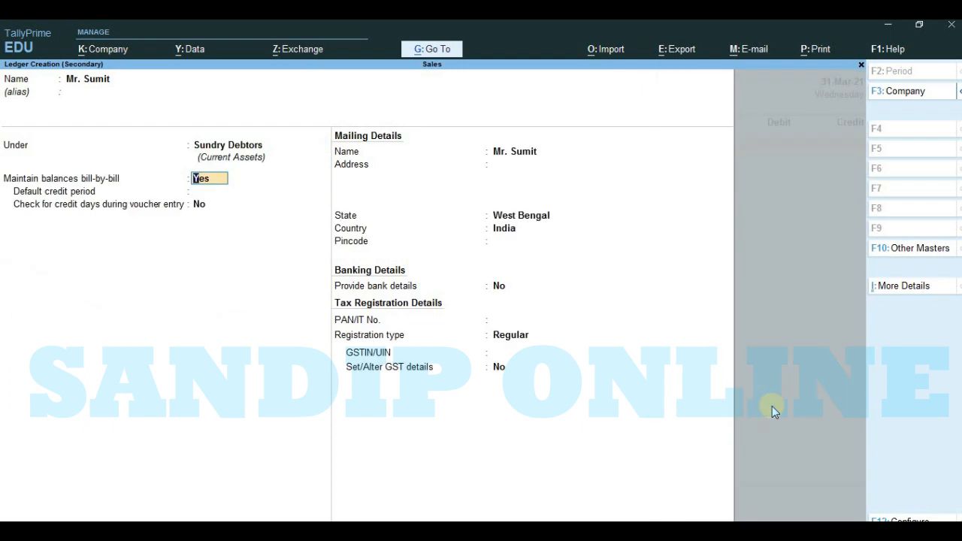
# Step: Set bill-by-bill balances to No for the customer's ledger and save it with the other details at their defaults and no GSTIN
pyautogui.write('n')
pyautogui.press('Return')
pyautogui.press('Return')
pyautogui.press('Return')
pyautogui.press('Return')
pyautogui.press('Return')
pyautogui.press('Return')
pyautogui.press('Return')
pyautogui.press('Return')
pyautogui.press('Return')
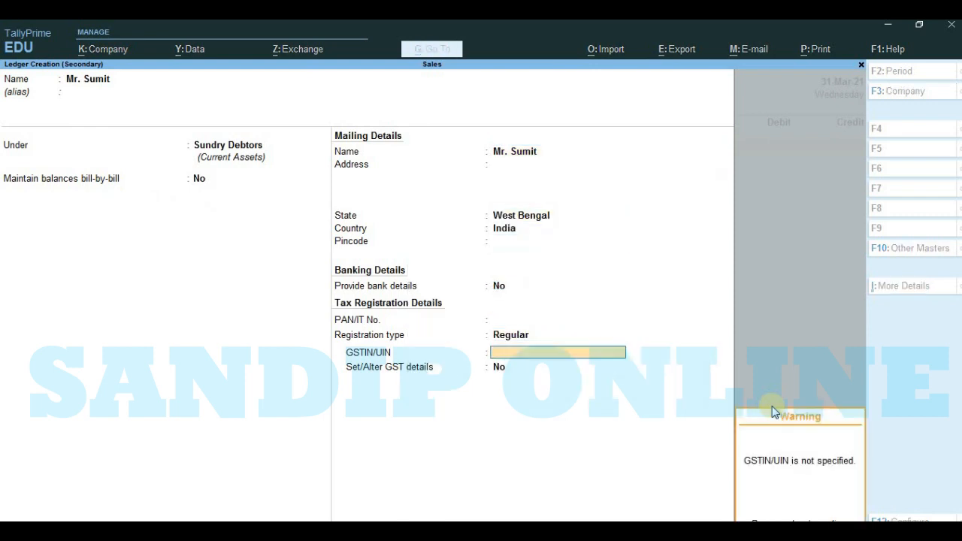
pyautogui.press('Return')
pyautogui.press('Return')
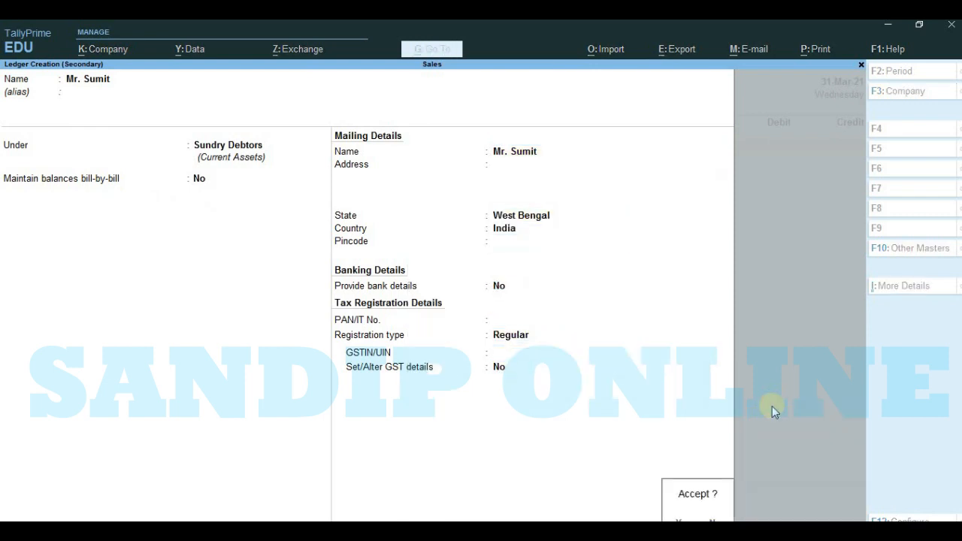
pyautogui.press('Return')
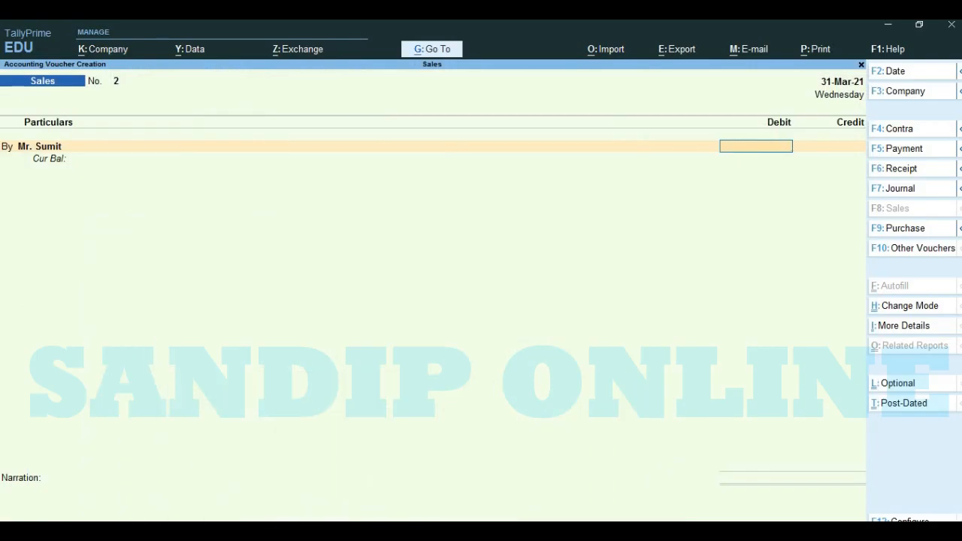
# Step: Debit the customer and credit Sales with 3000, without inventory allocations or a narration, and save the second sales voucher
pyautogui.write('3000')
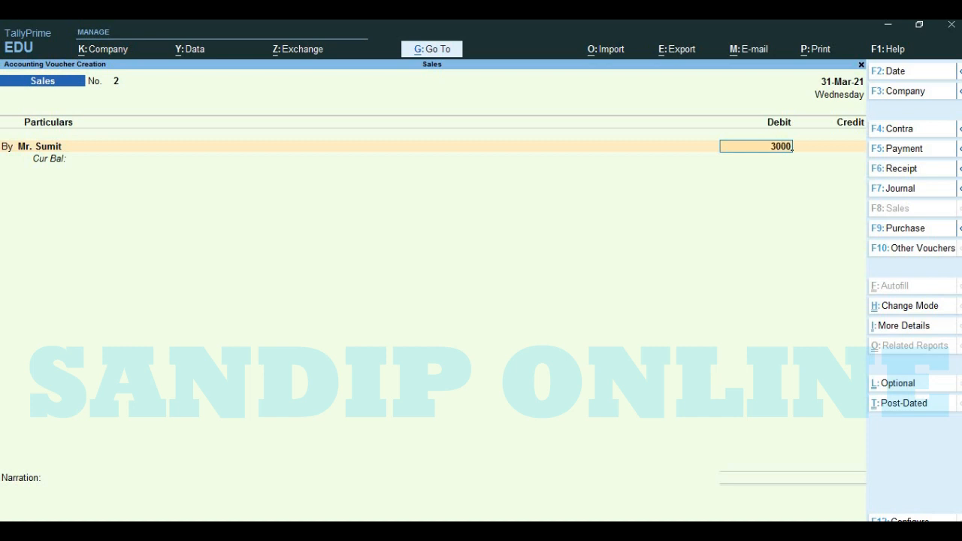
pyautogui.press('Return')
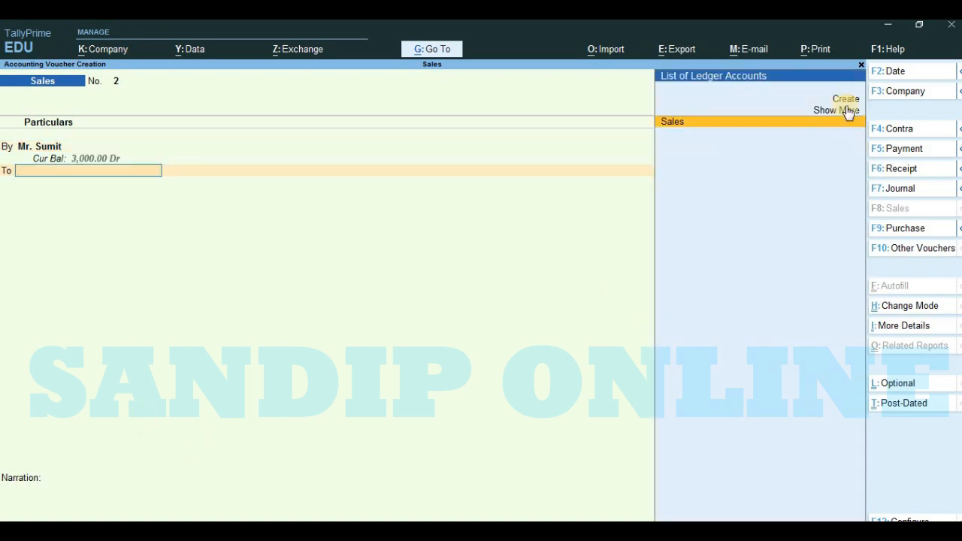
pyautogui.click(715, 124)
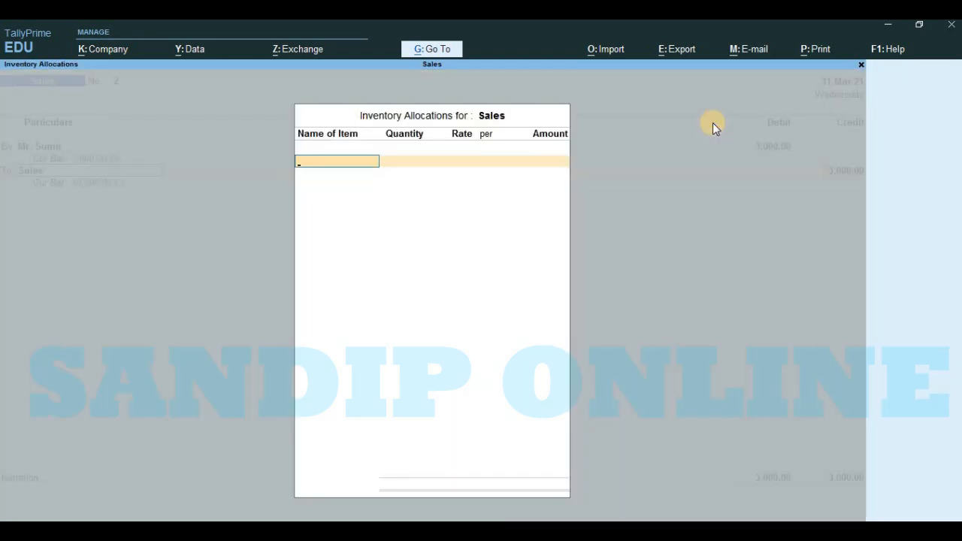
pyautogui.press('Return')
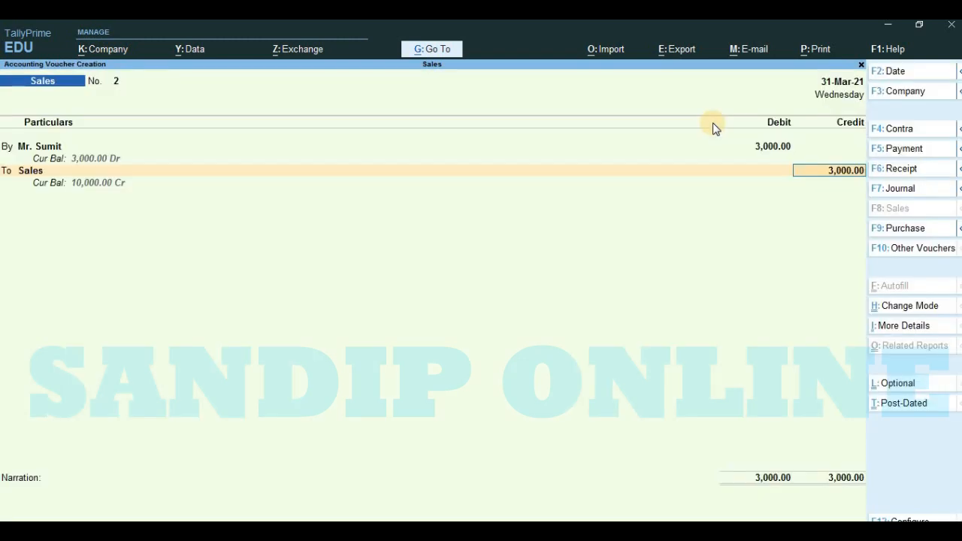
pyautogui.press('Return')
pyautogui.press('Return')
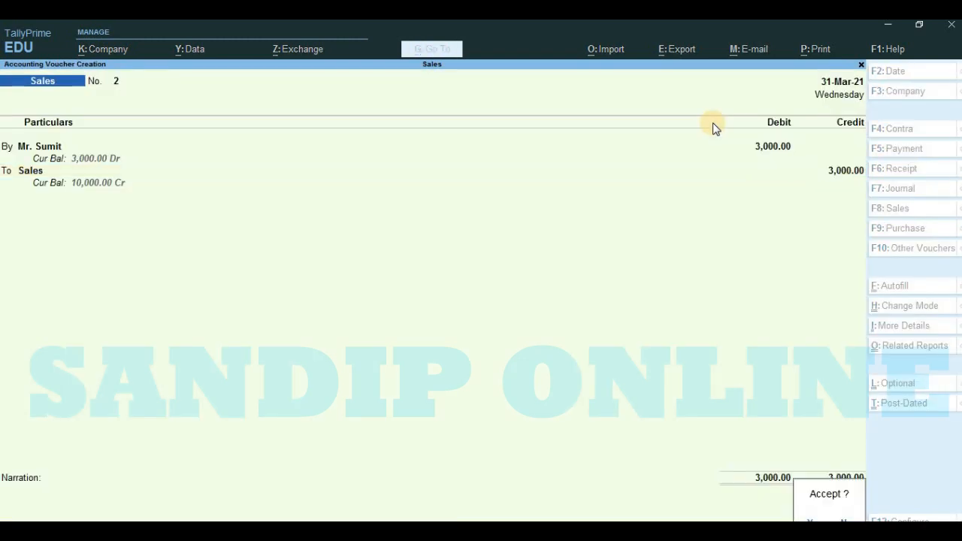
pyautogui.press('Return')
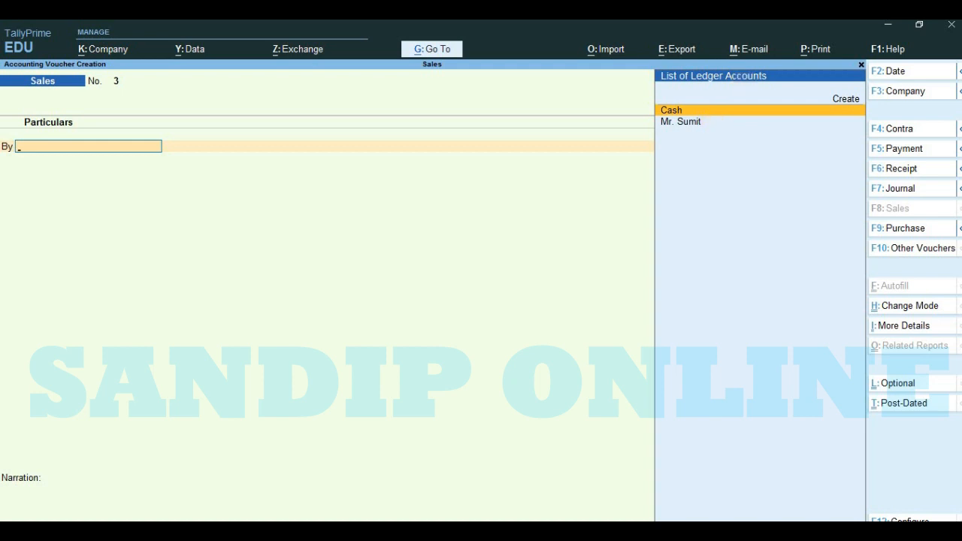
# Step: Change the third sales voucher's mode to Item Invoice and select Cash as the party account
pyautogui.hotkey('alt', 'Tab')
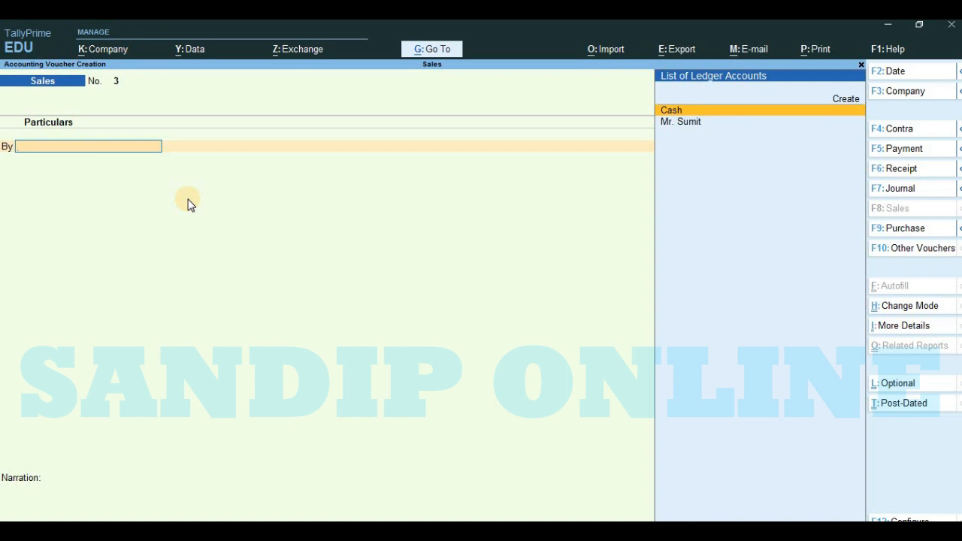
pyautogui.hotkey('ctrl', 'h')
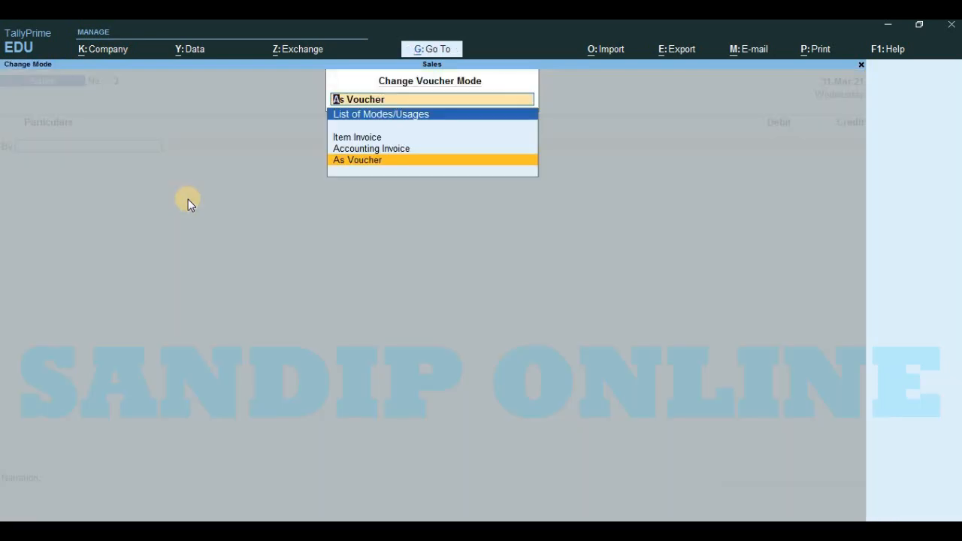
pyautogui.press('Up')
pyautogui.press('Up')
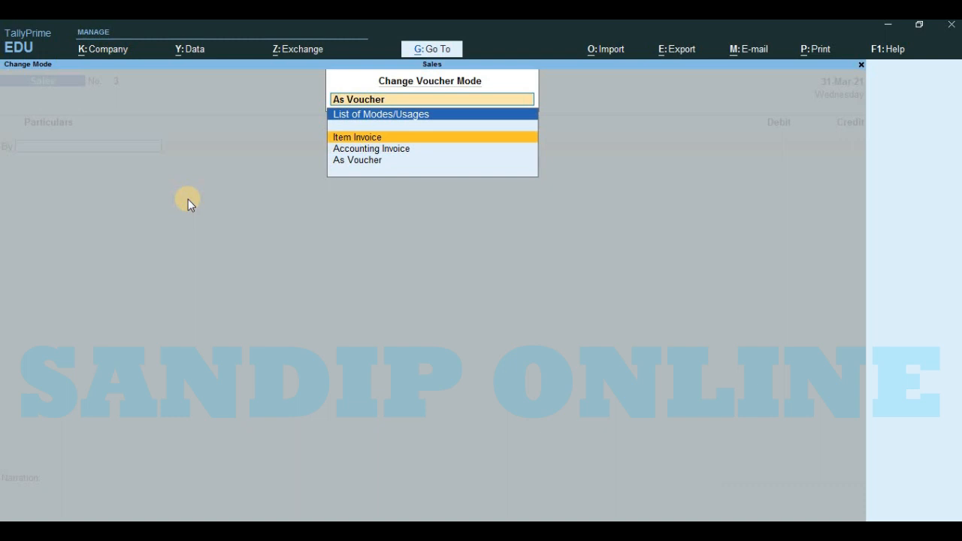
pyautogui.press('Return')
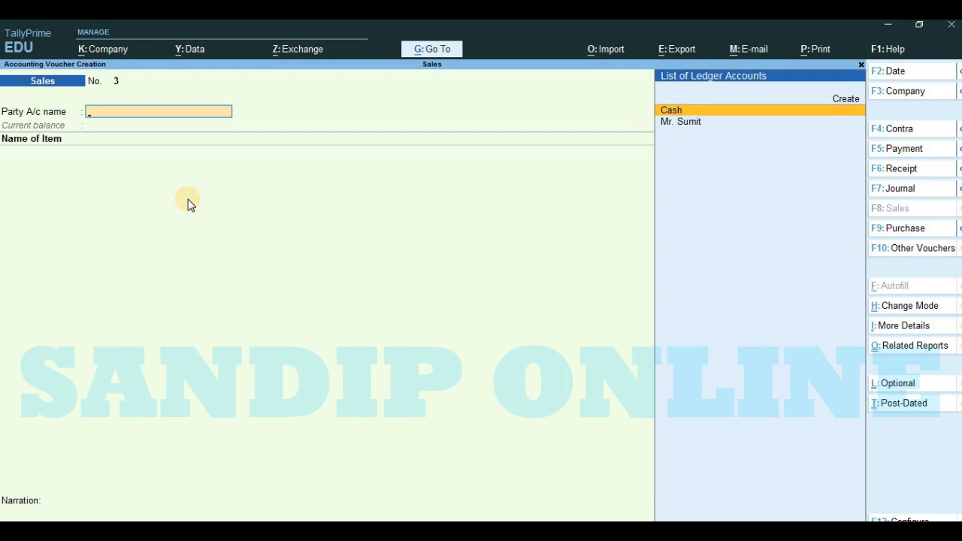
pyautogui.press('Return')
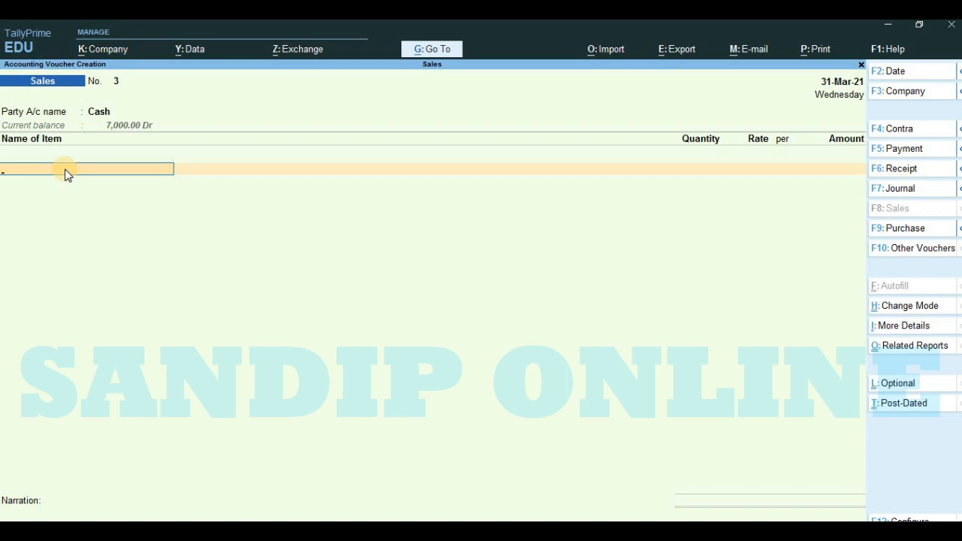
# Step: Start a new stock item named Keyboard under Primary without an alias, checking the third transaction in the Word document
pyautogui.hotkey('alt', 'c')
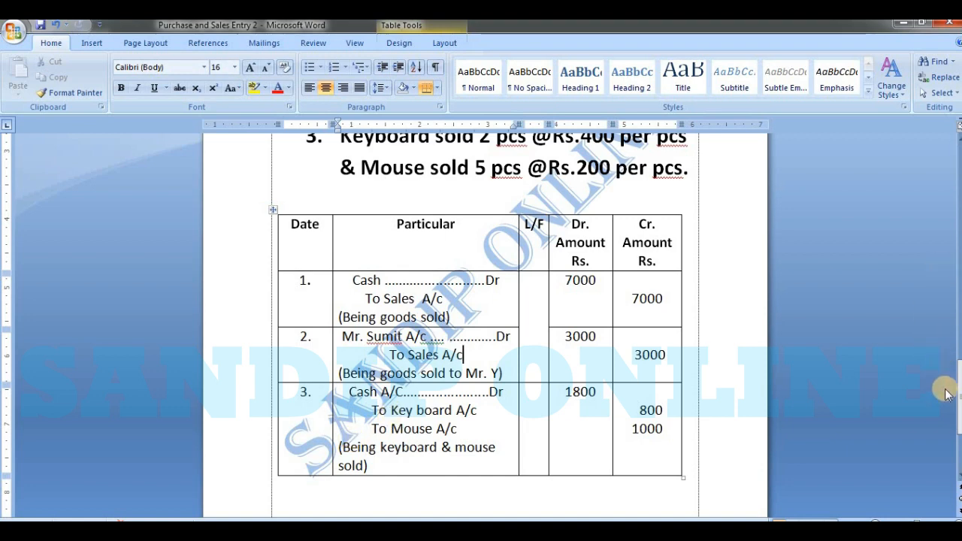
pyautogui.moveTo(947, 386); pyautogui.dragTo(948, 382)
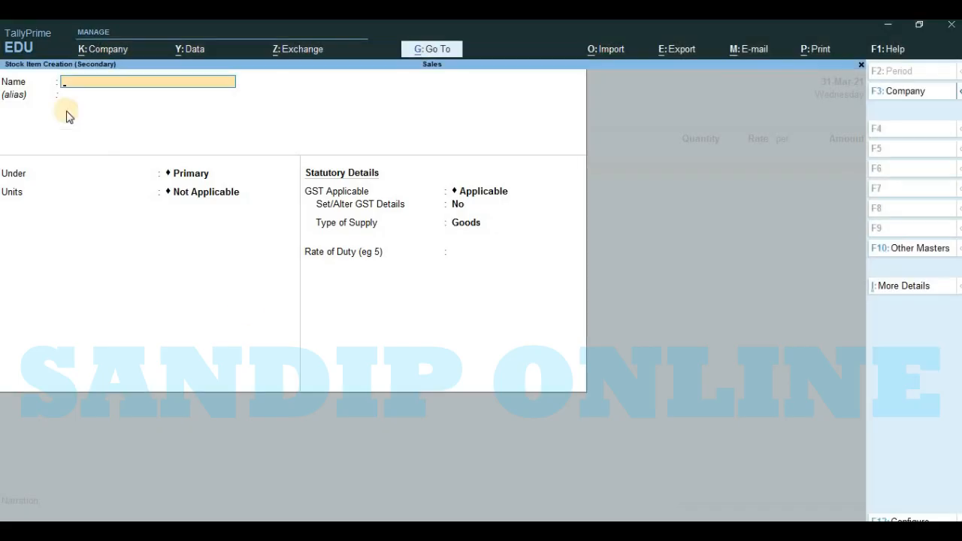
pyautogui.write('K')
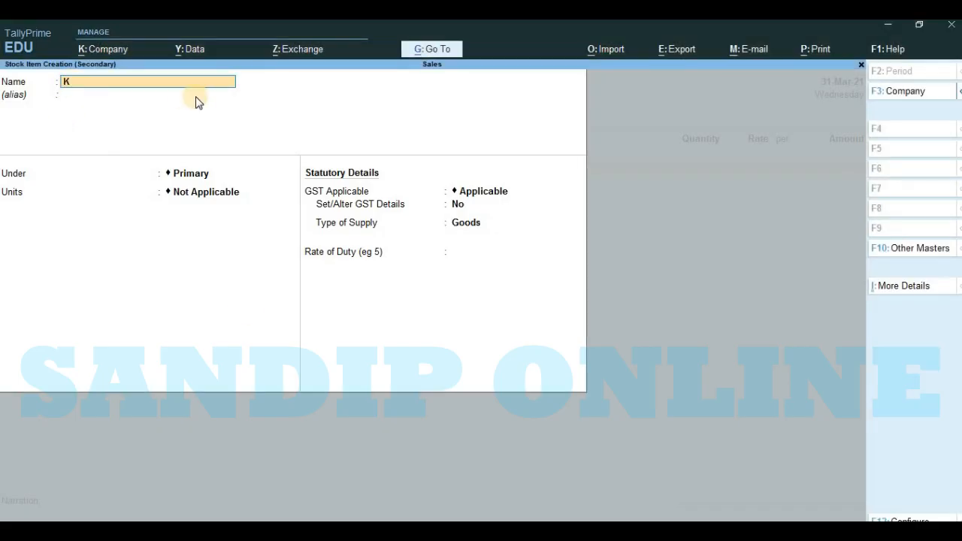
pyautogui.write('eyboard')
pyautogui.press('Return')
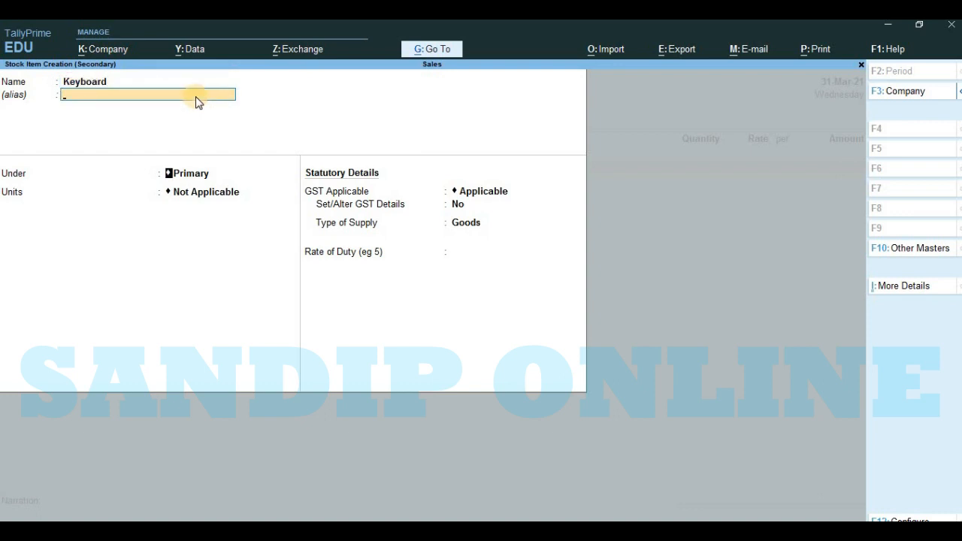
pyautogui.press('Return')
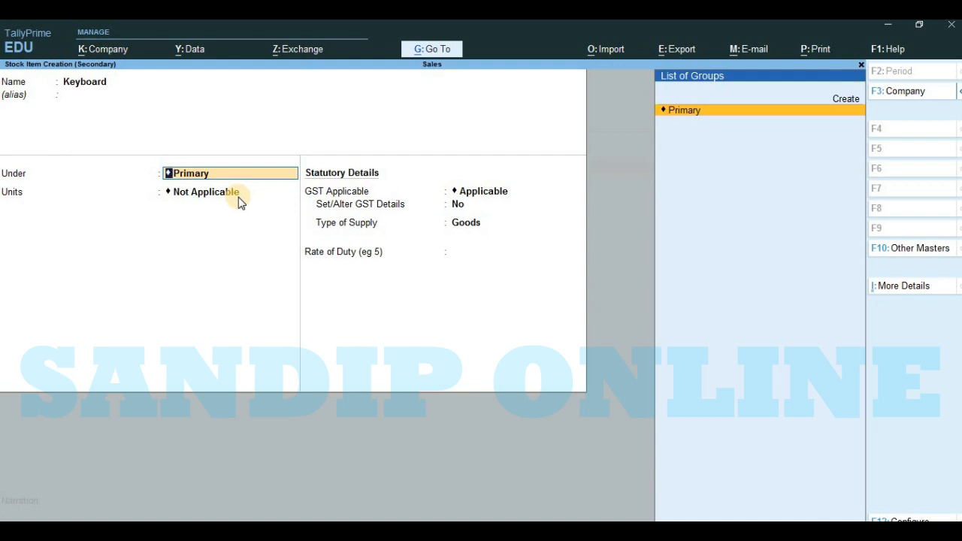
pyautogui.press('Return')
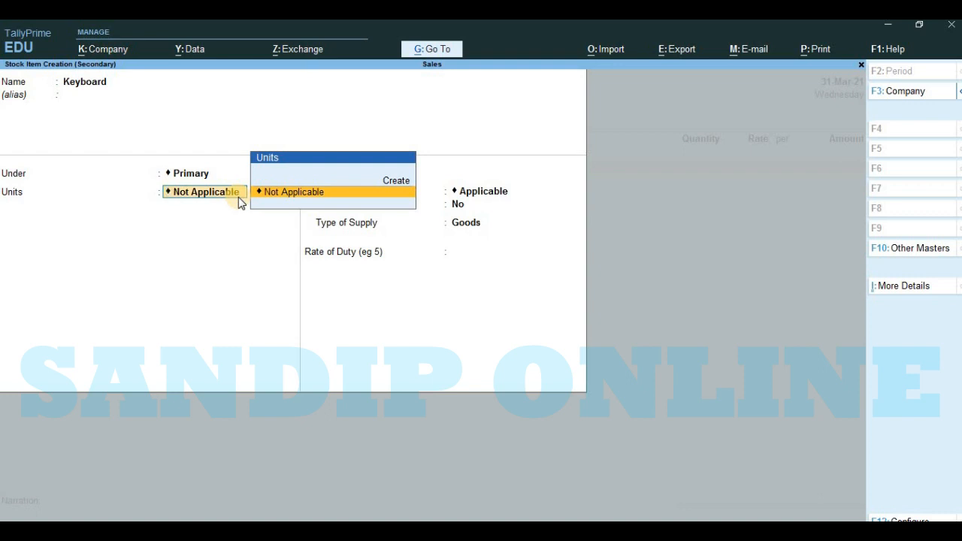
# Step: Create a simple unit with the symbol pcs and 0 decimal places, and use it as Keyboard's unit
pyautogui.press('alt')
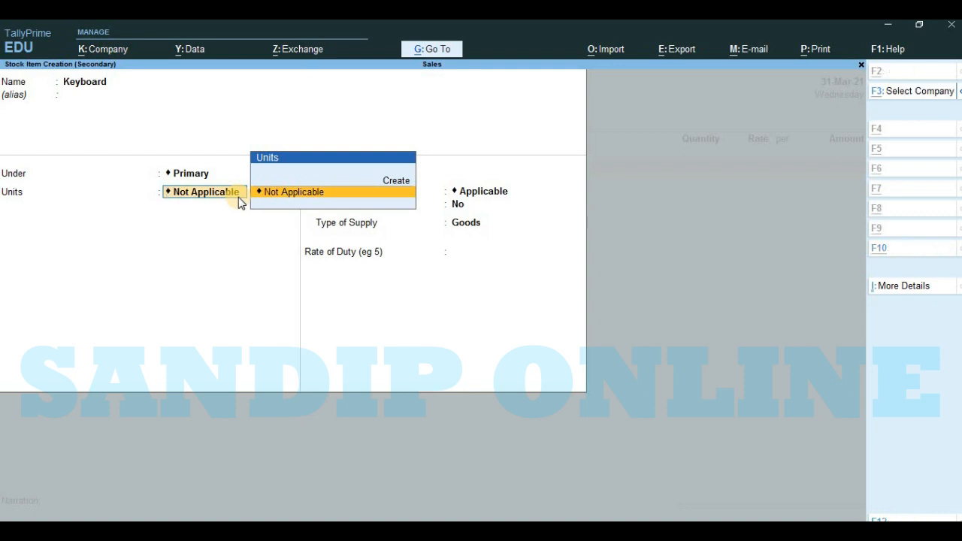
pyautogui.hotkey('alt', 'c')
pyautogui.write('pc')
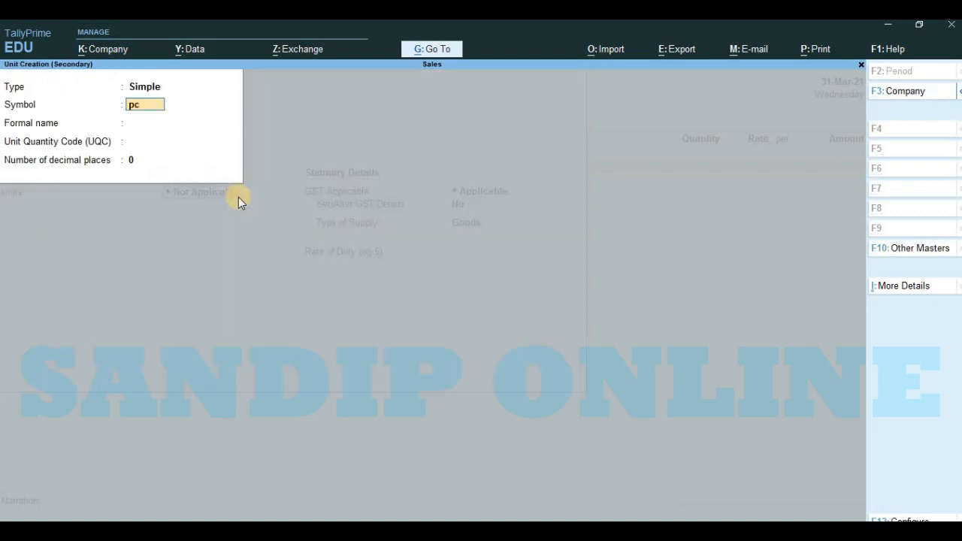
pyautogui.write('s')
pyautogui.press('Return')
pyautogui.press('Return')
pyautogui.press('Return')
pyautogui.press('Return')
# Step: Leave Keyboard without an alternate unit, set its GST applicability to Not Applicable, and save the stock item
pyautogui.press('Return')
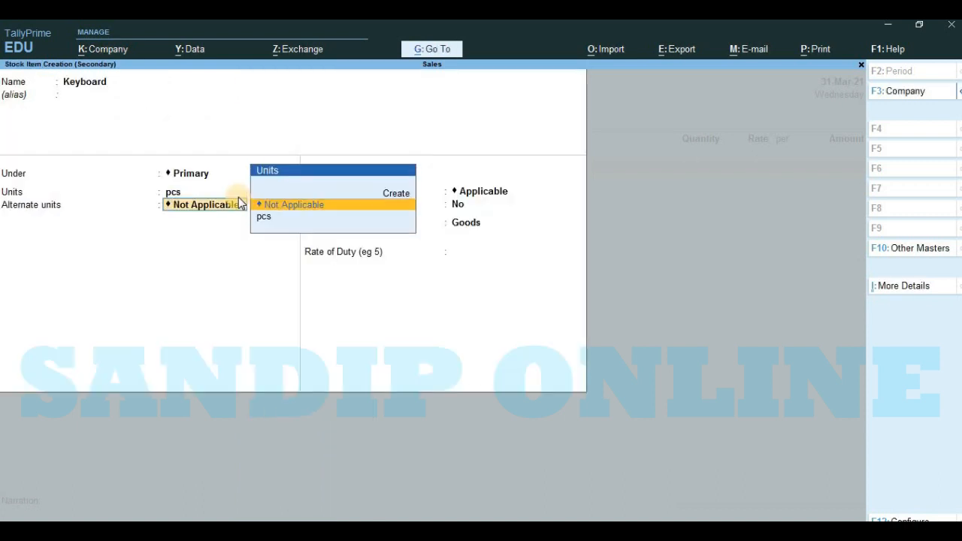
pyautogui.press('Return')
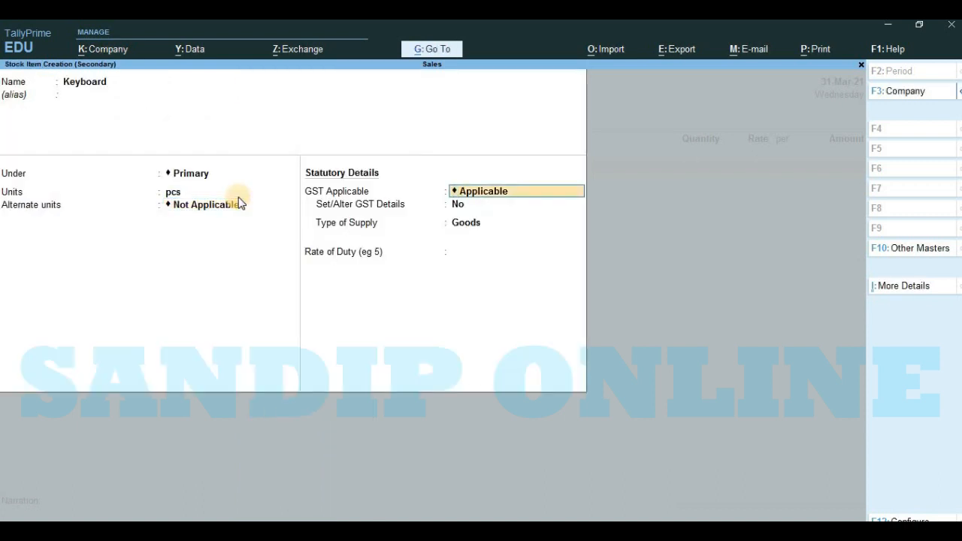
pyautogui.press('space')
pyautogui.press('Up')
pyautogui.press('Up')
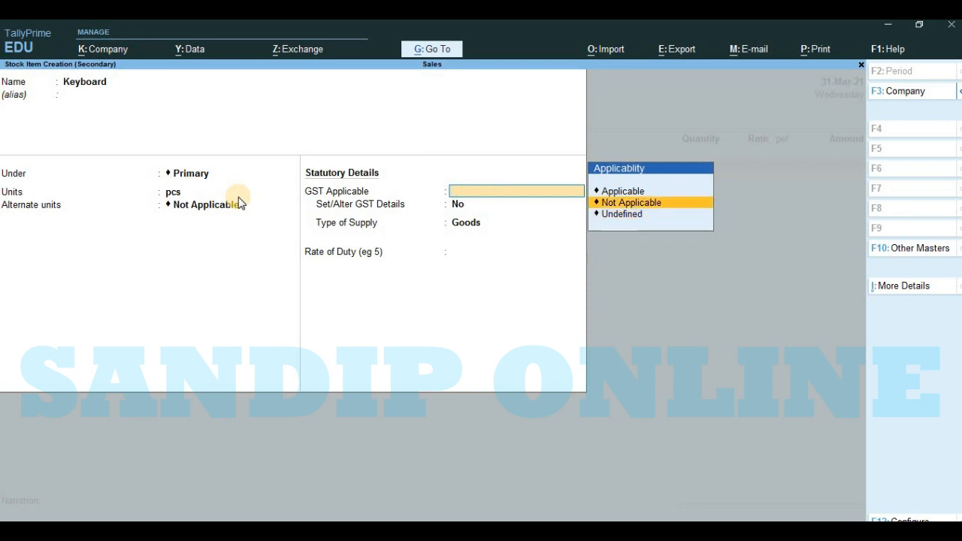
pyautogui.press('Return')
pyautogui.press('Return')
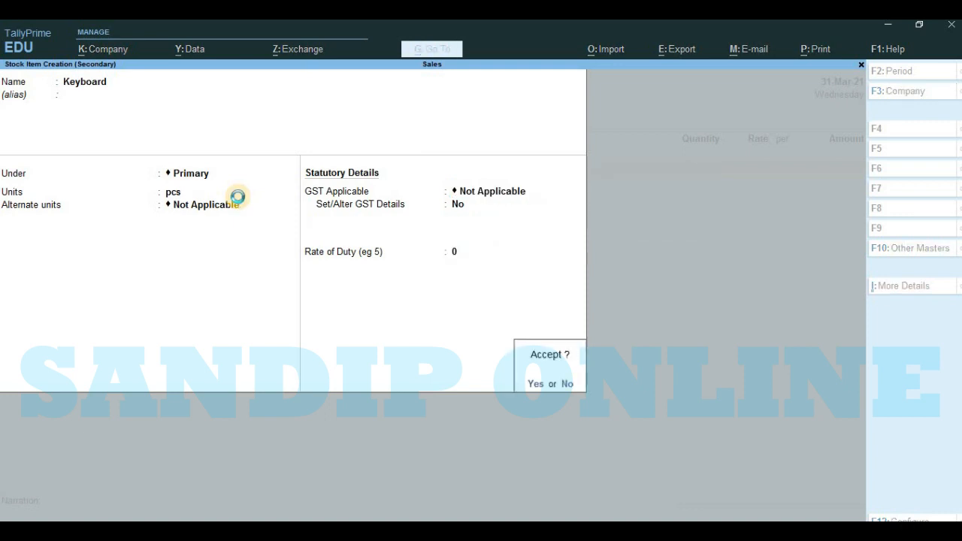
pyautogui.press('Return')
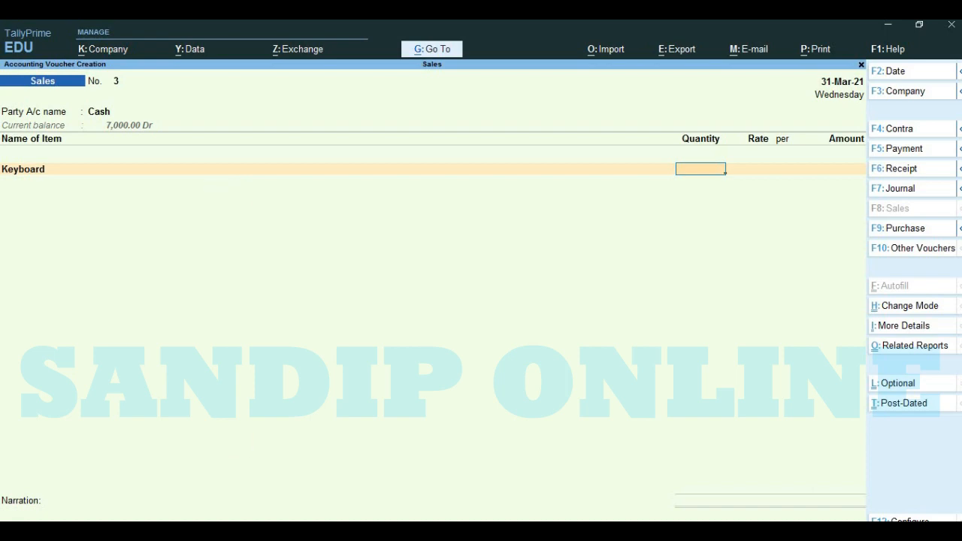
# Step: Check the Word transaction list and enter 2 pcs of Keyboard at a rate of 400 per pcs in the sales voucher
pyautogui.click(566, 530)
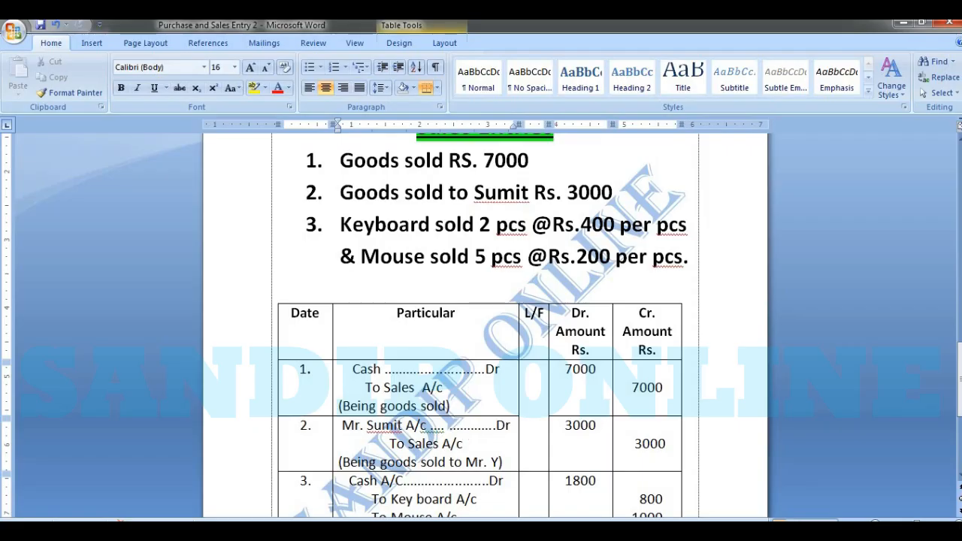
pyautogui.click(300, 531)
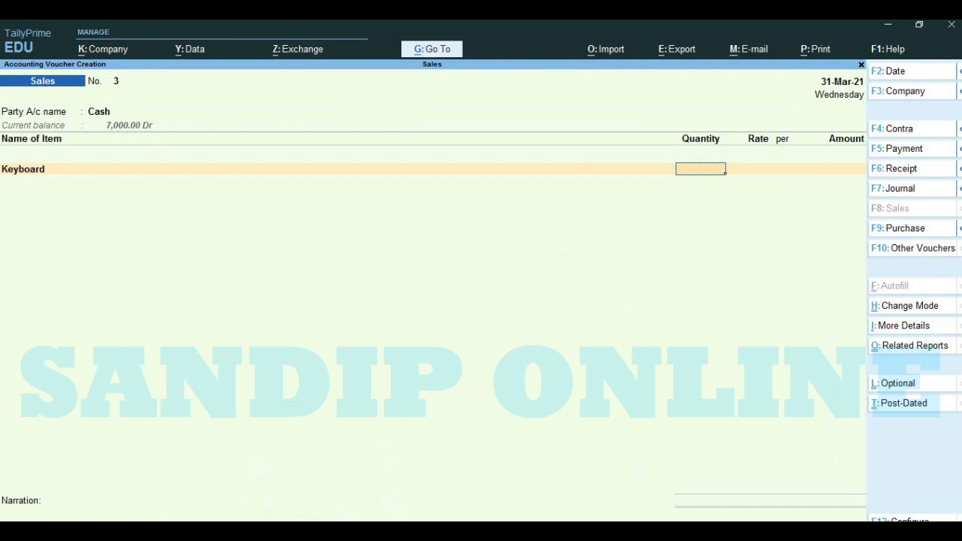
pyautogui.write('2')
pyautogui.press('Return')
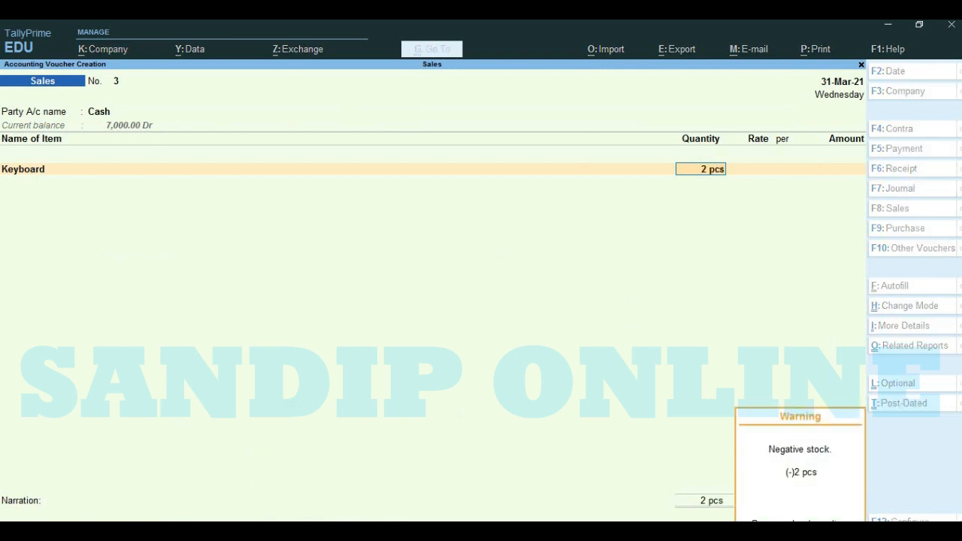
pyautogui.press('Return')
pyautogui.write('400')
pyautogui.press('Return')
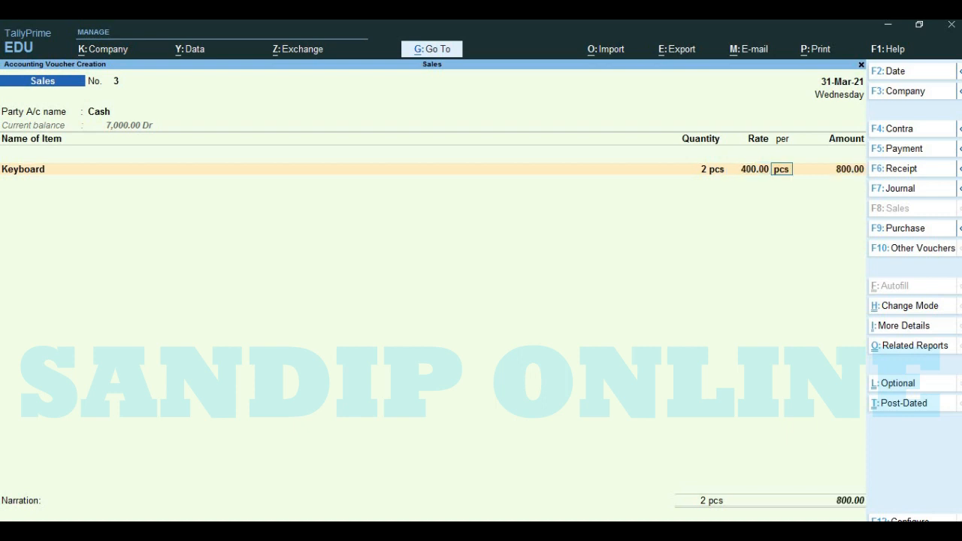
pyautogui.press('Return')
pyautogui.press('Return')
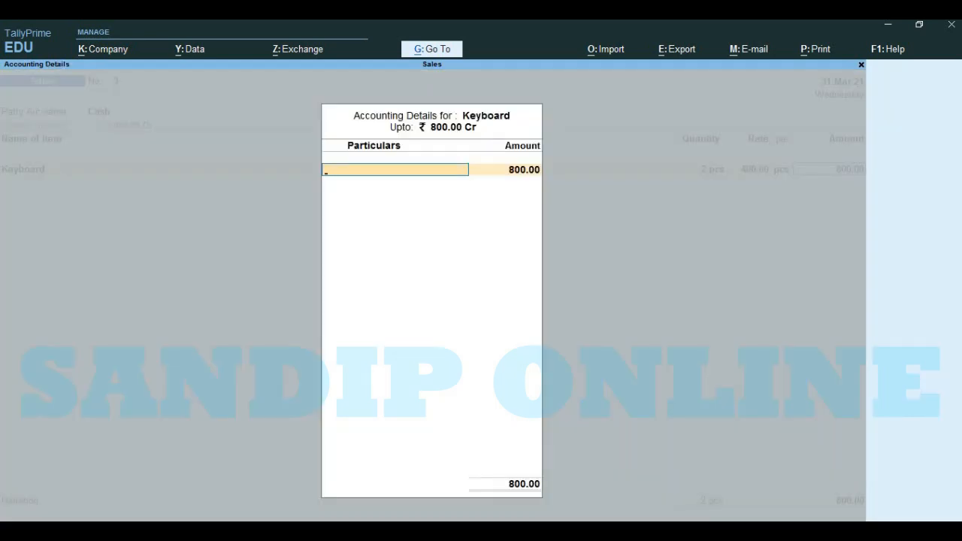
# Step: Allocate Keyboard's full amount of 800 to the Sales ledger
pyautogui.write('S')
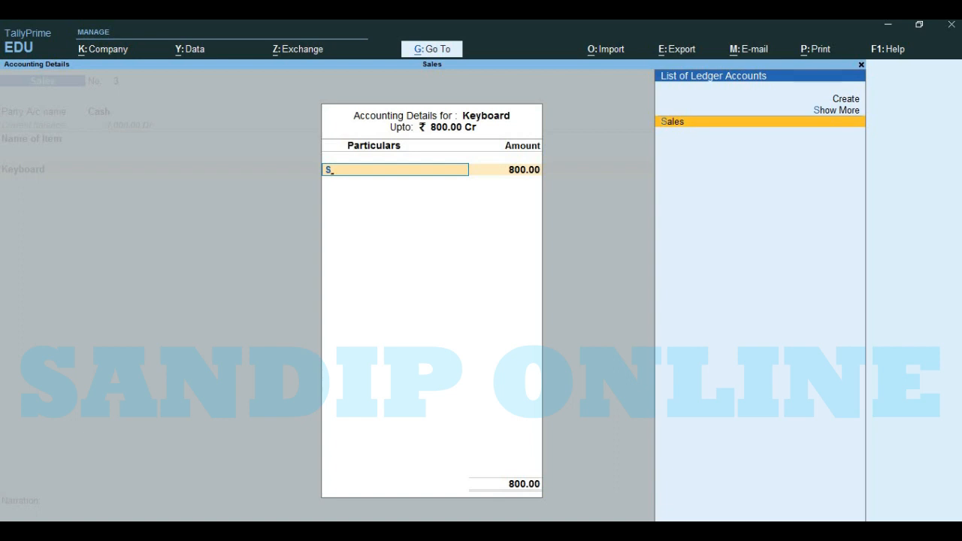
pyautogui.press('Return')
pyautogui.press('Return')
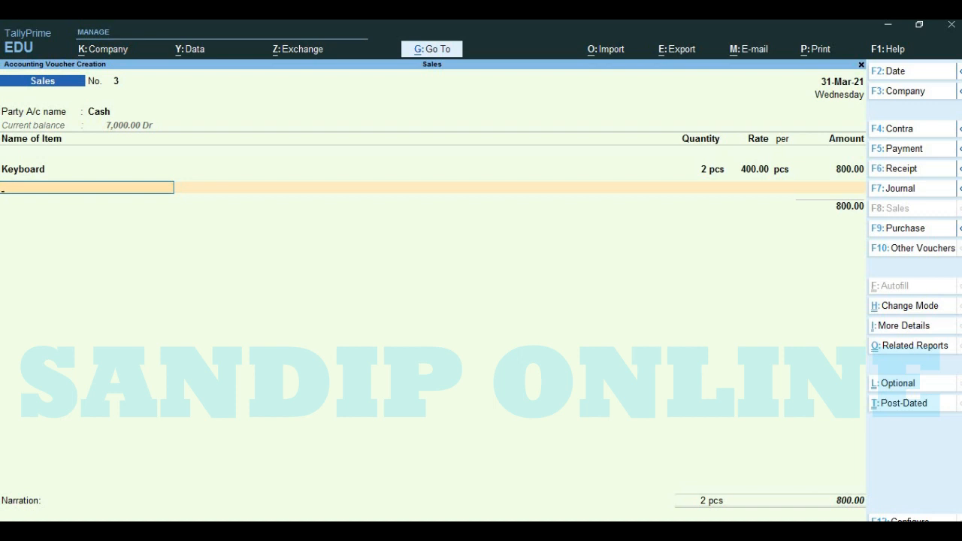
# Step: Start a second stock item named Mouse under Primary with pcs as its unit and no alternate unit
pyautogui.write('c')
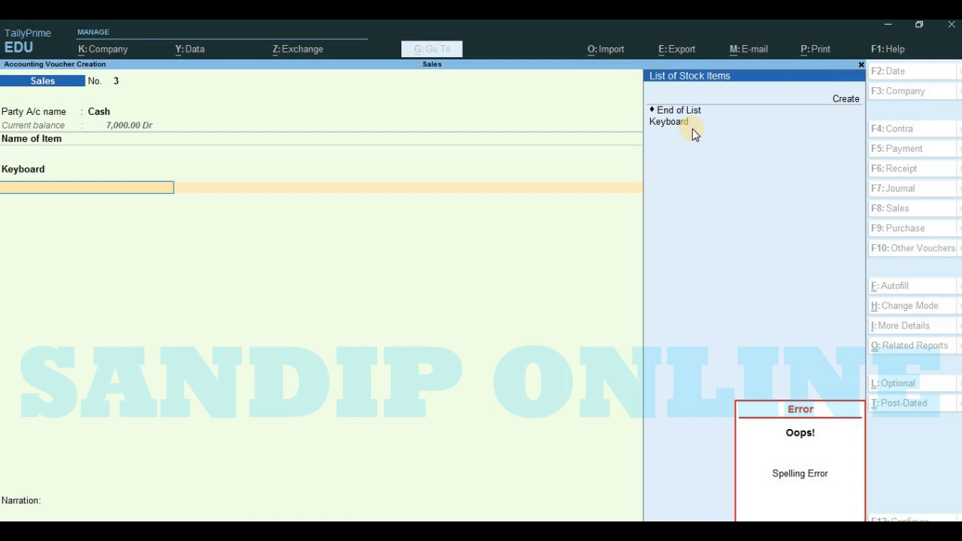
pyautogui.hotkey('alt', 'c')
pyautogui.write('Mouse')
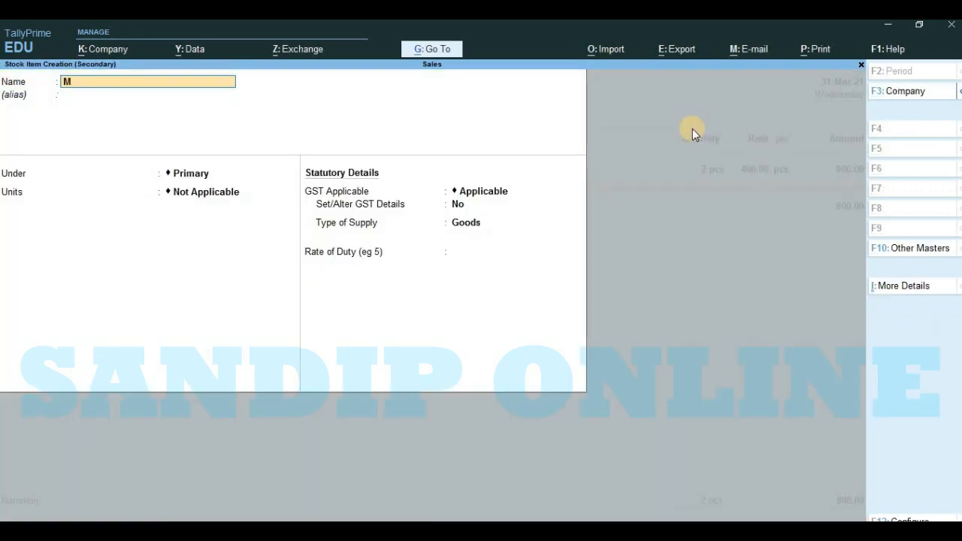
pyautogui.press('Return')
pyautogui.press('Return')
pyautogui.press('Return')
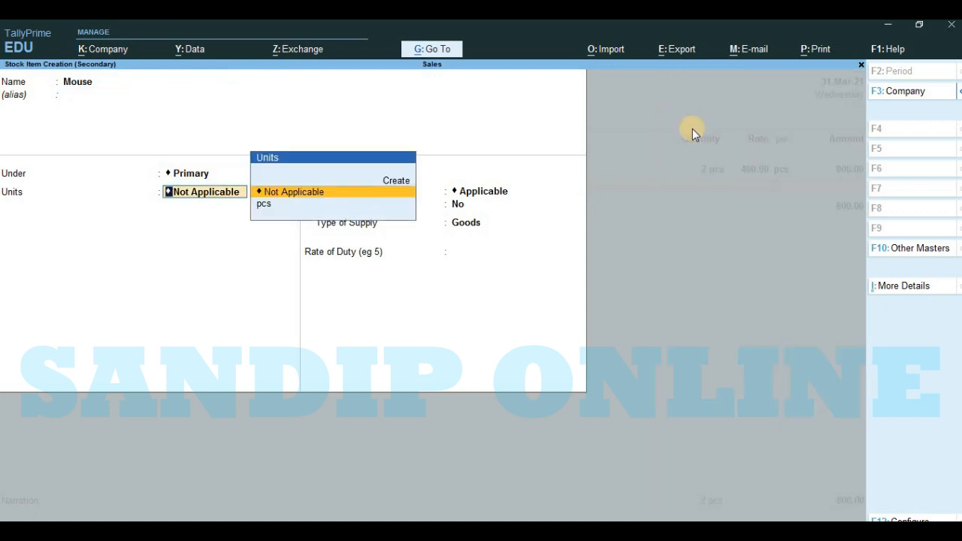
pyautogui.press('Down')
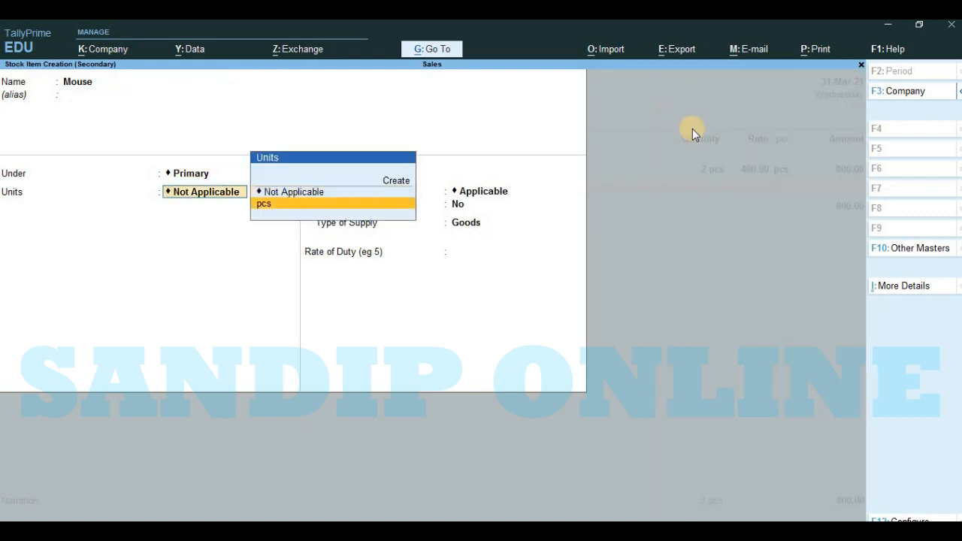
pyautogui.press('Return')
pyautogui.press('Return')
pyautogui.press('Return')
# Step: Set GST applicability to Not Applicable for Mouse and save the stock item
pyautogui.press('BackSpace')
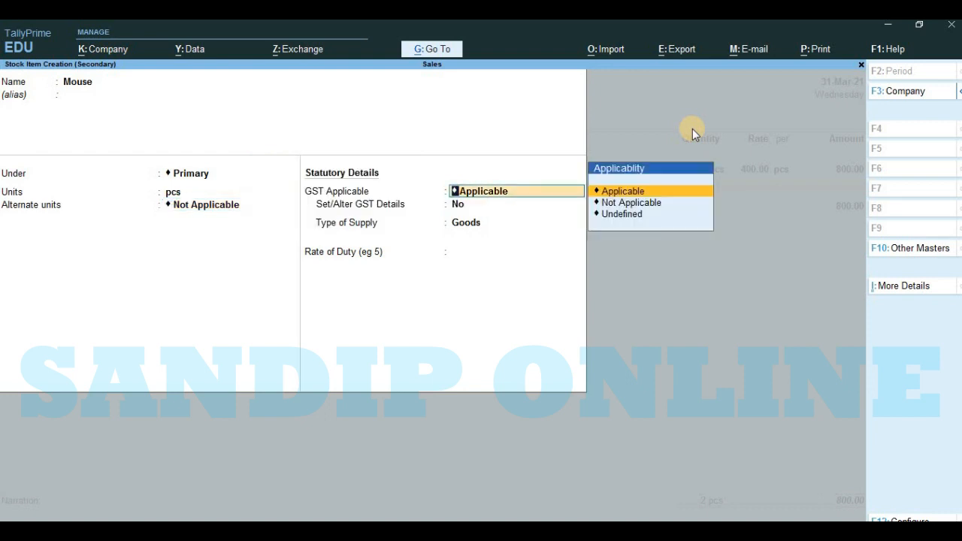
pyautogui.press('Down')
pyautogui.press('Return')
pyautogui.press('Return')
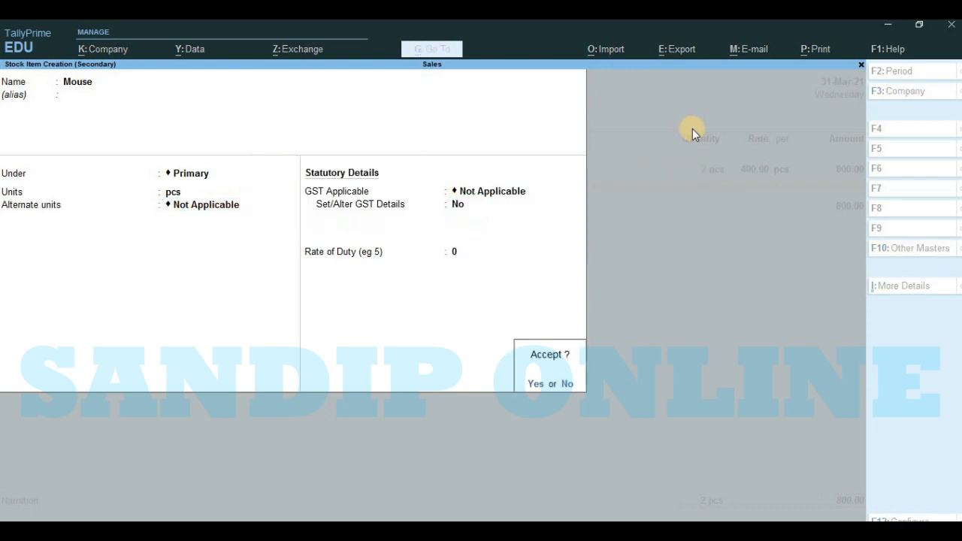
pyautogui.press('Return')
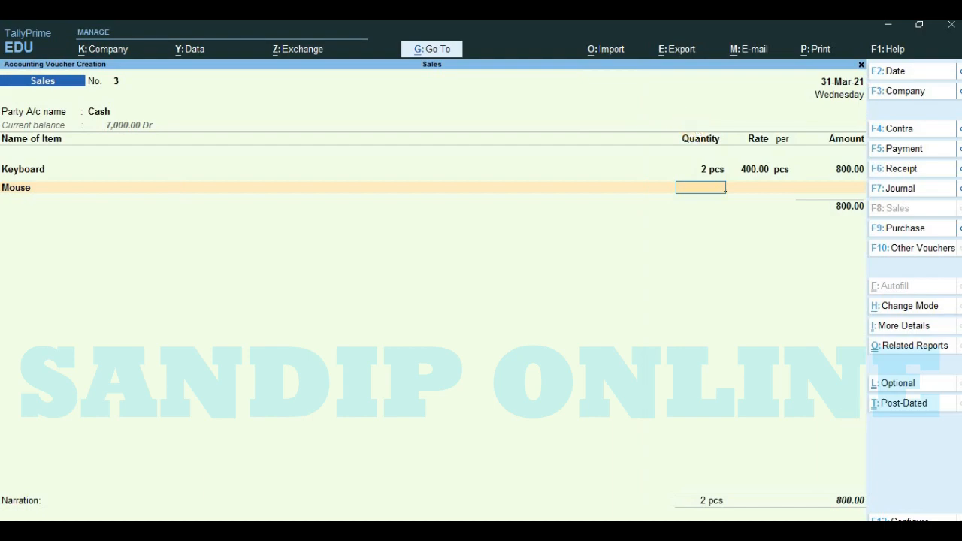
# Step: Check the Word transaction list and enter 5 pcs of Mouse at a rate of 200 per pcs in the sales voucher
pyautogui.hotkey('alt', 'Tab')
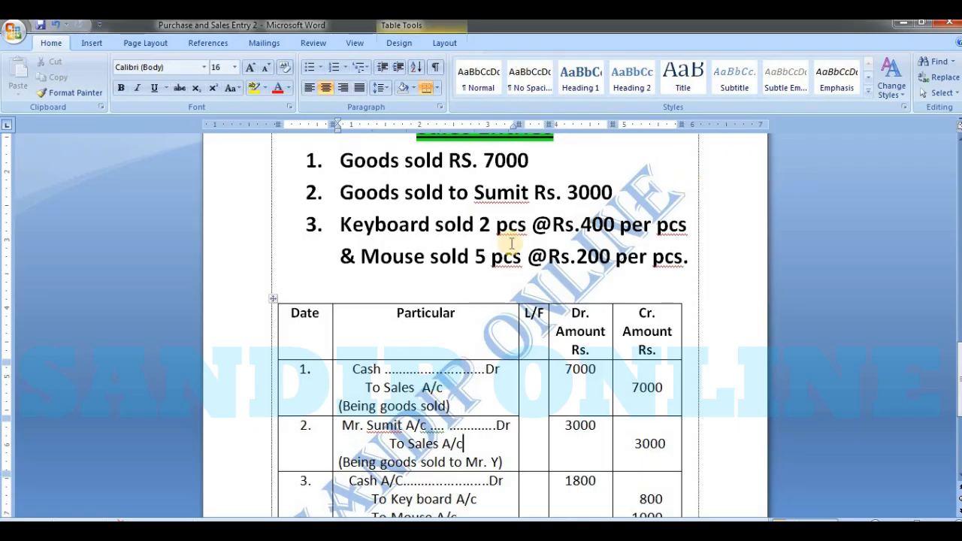
pyautogui.hotkey('alt', 'Tab')
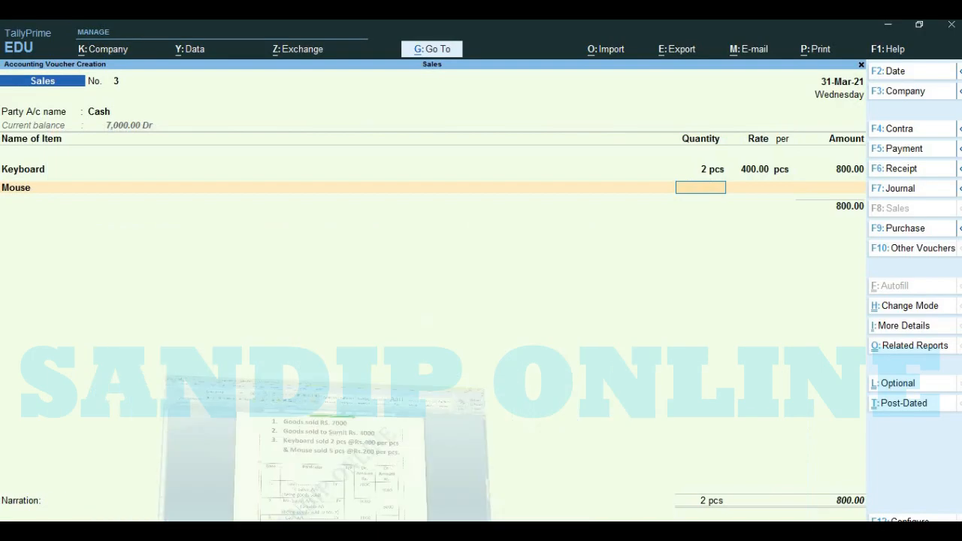
pyautogui.write('5')
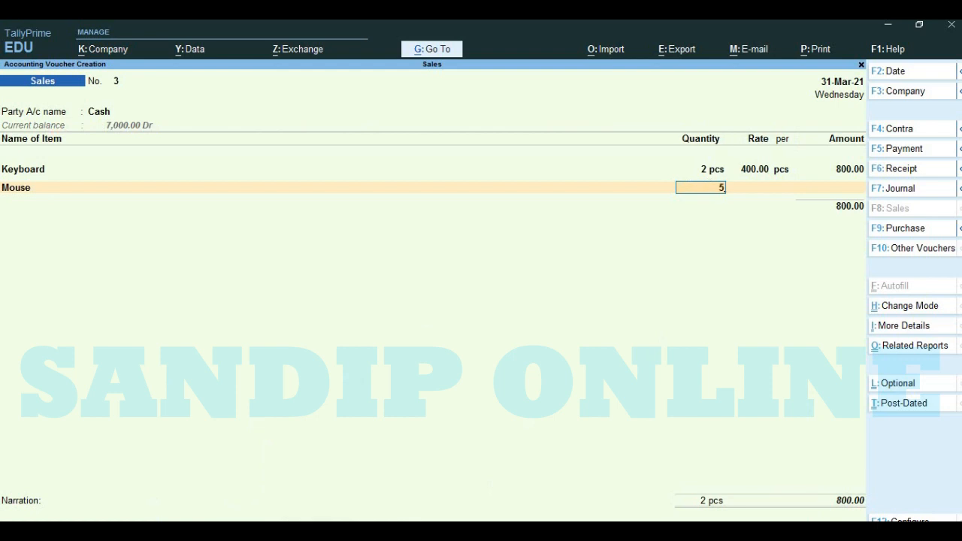
pyautogui.press('Return')
pyautogui.write('200')
pyautogui.press('Return')
pyautogui.press('Return')
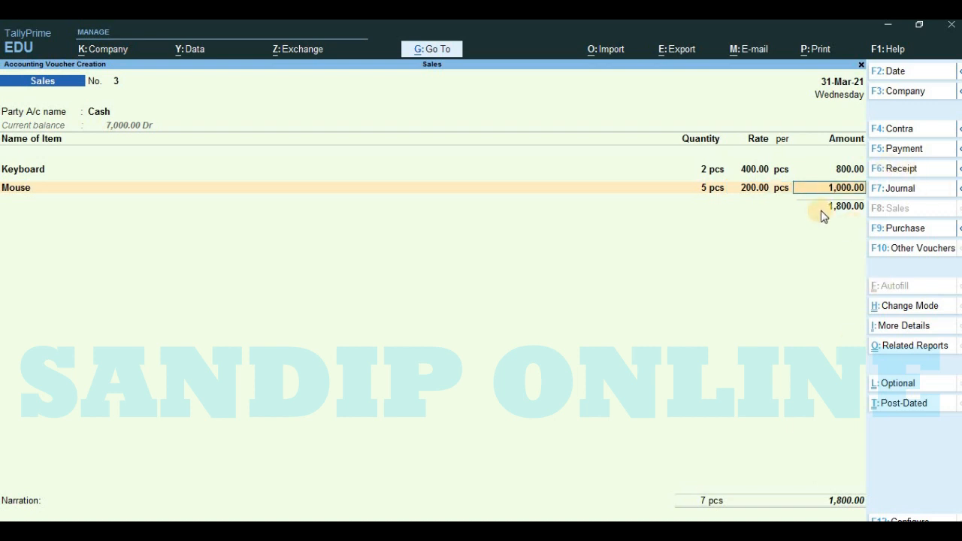
# Step: Allocate Mouse's full amount of 1000 to the Sales ledger and end the item list
pyautogui.press('Return')
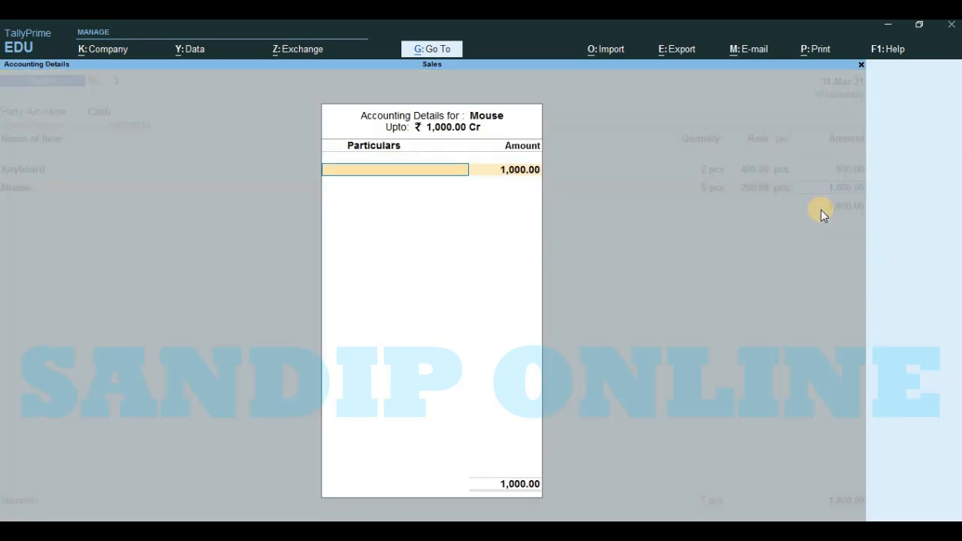
pyautogui.write('S')
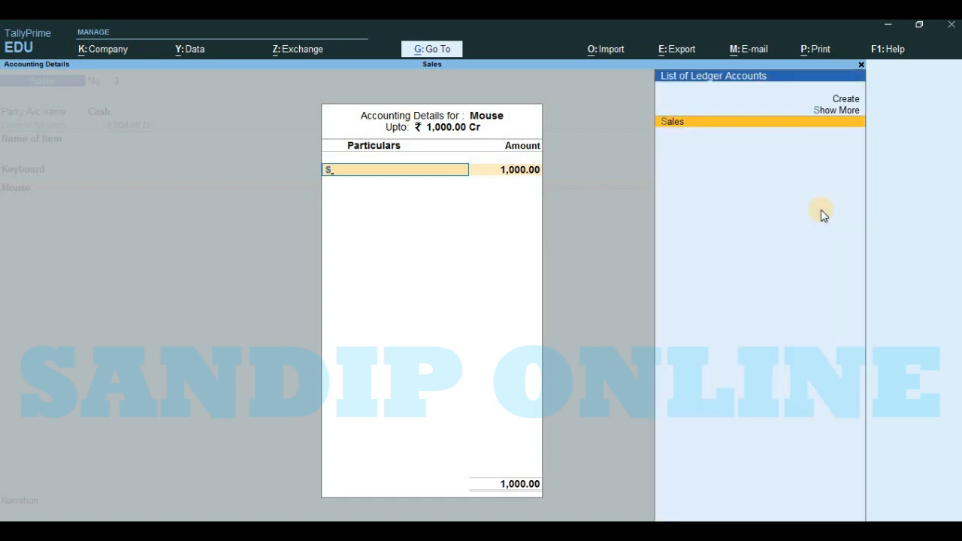
pyautogui.click(698, 129)
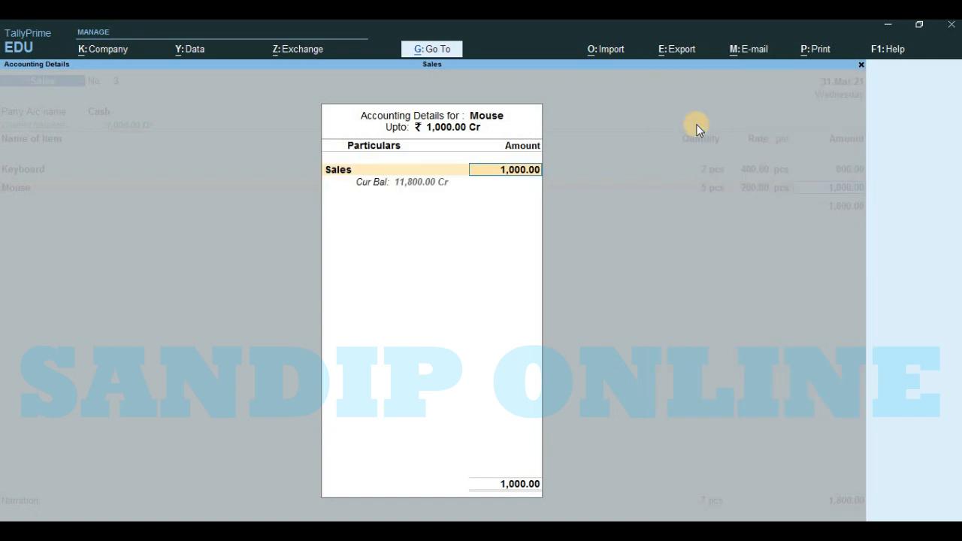
pyautogui.press('Return')
# Step: Save the cash sales voucher for Keyboard and Mouse with an empty narration and leave voucher creation
pyautogui.press('Return')
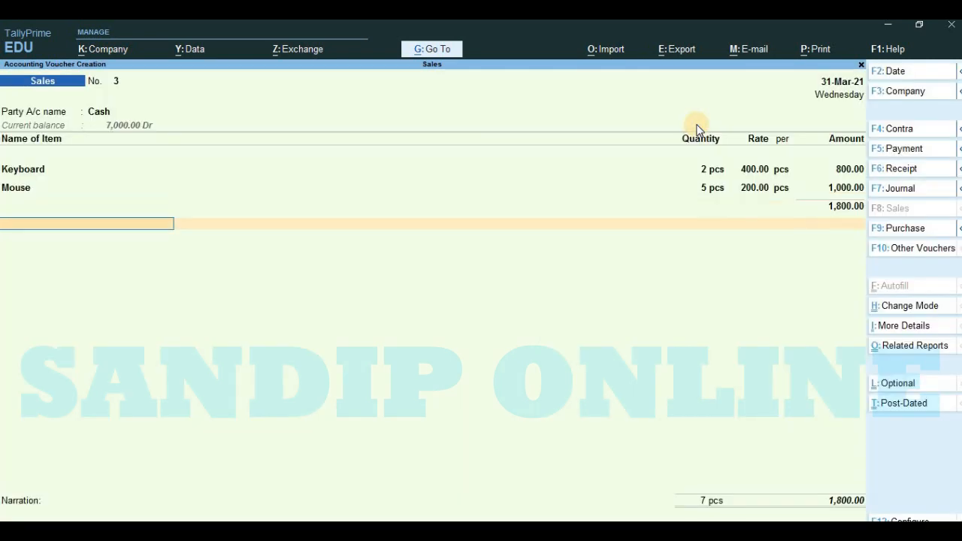
pyautogui.press('Return')
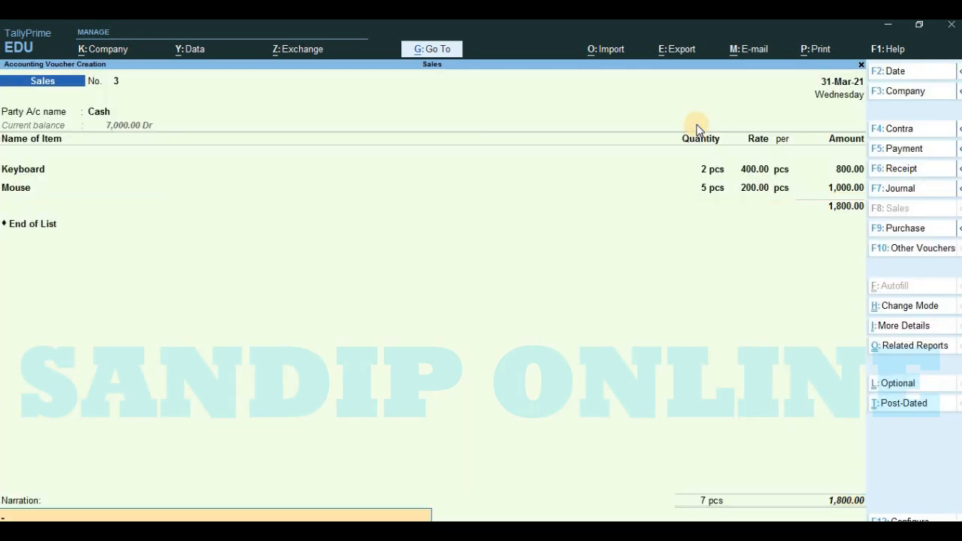
pyautogui.press('Return')
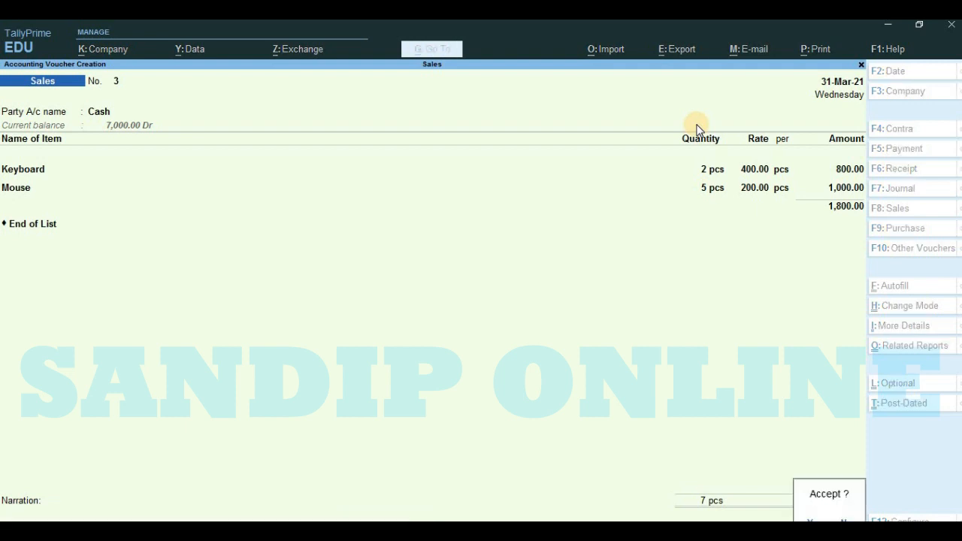
pyautogui.press('Return')
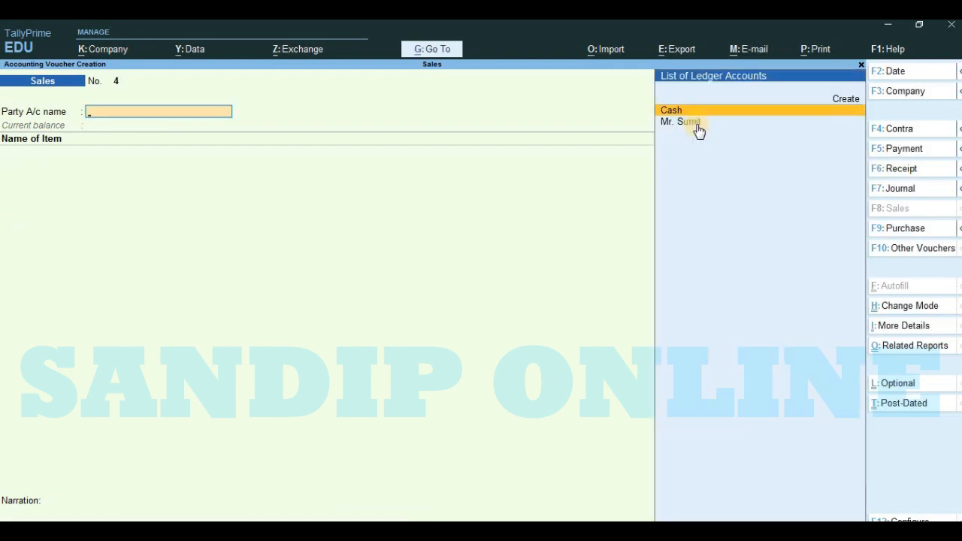
pyautogui.press('Escape')
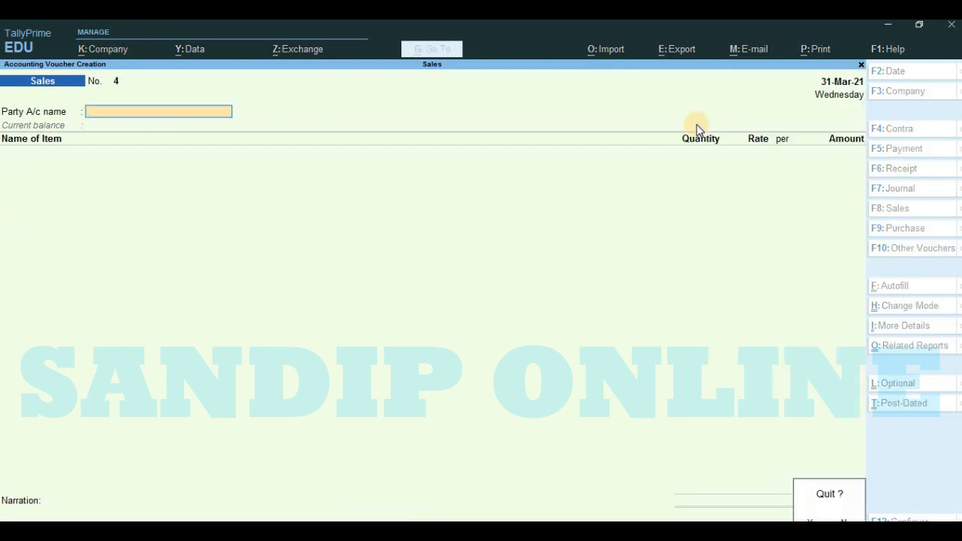
pyautogui.press('Return')
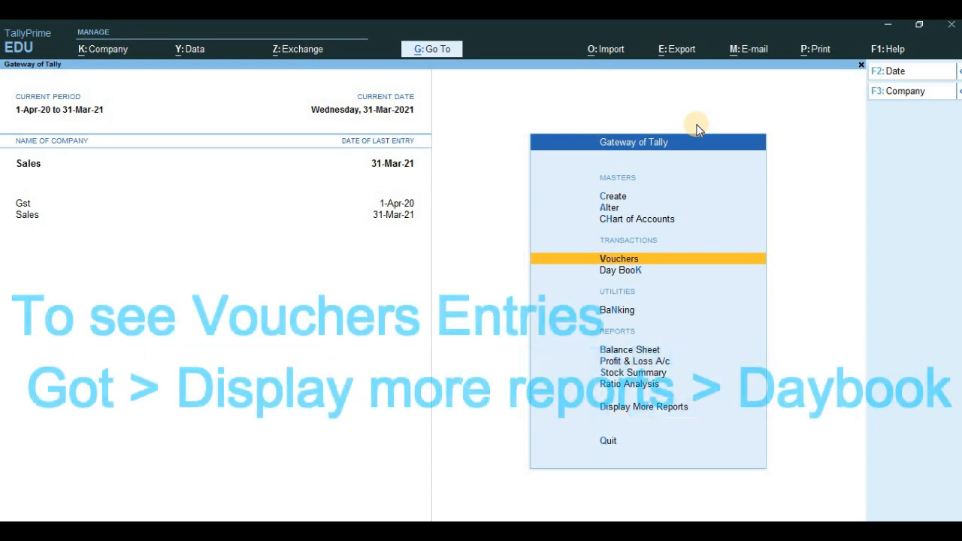
# Step: Examine the recorded sales vouchers in the Day Book report, then close the report
pyautogui.press('Down')
pyautogui.press('Down')
pyautogui.press('Down')
pyautogui.press('Down')
pyautogui.press('Down')
pyautogui.press('Down')
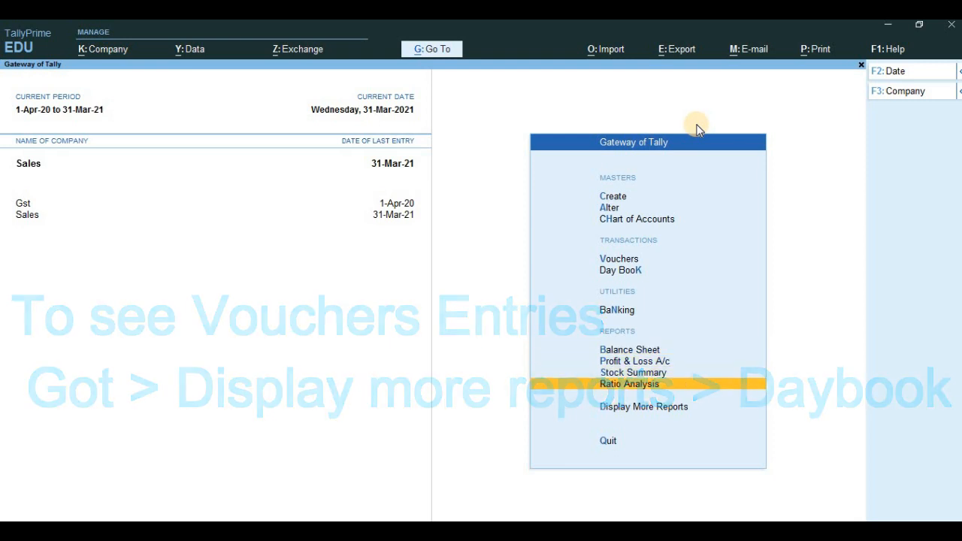
pyautogui.press('Down')
pyautogui.press('Return')
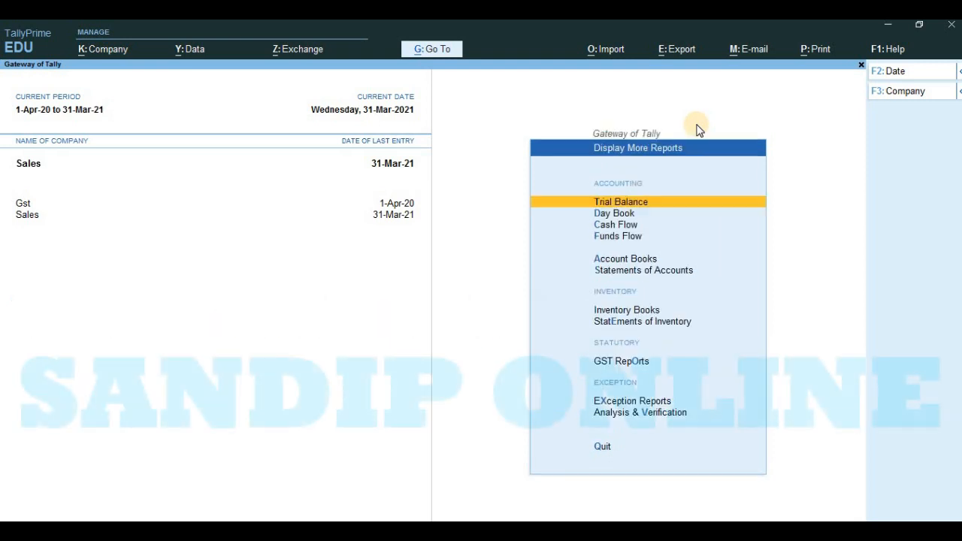
pyautogui.press('Down')
pyautogui.press('Return')
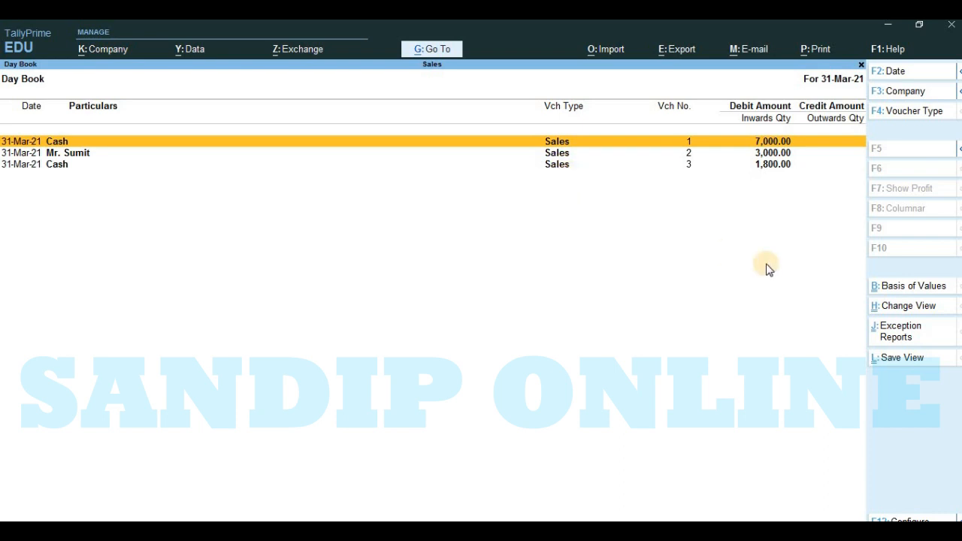
pyautogui.press('Escape')
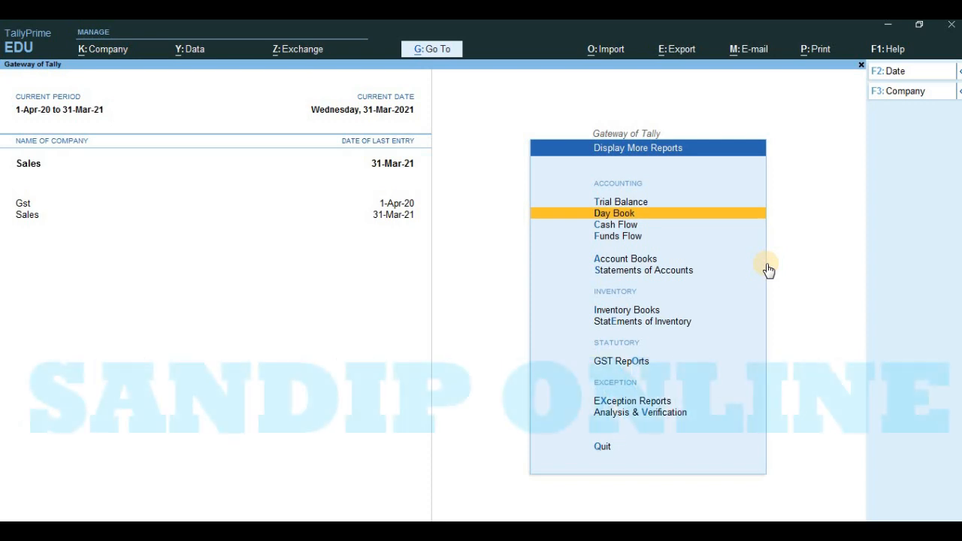
pyautogui.press('Return')
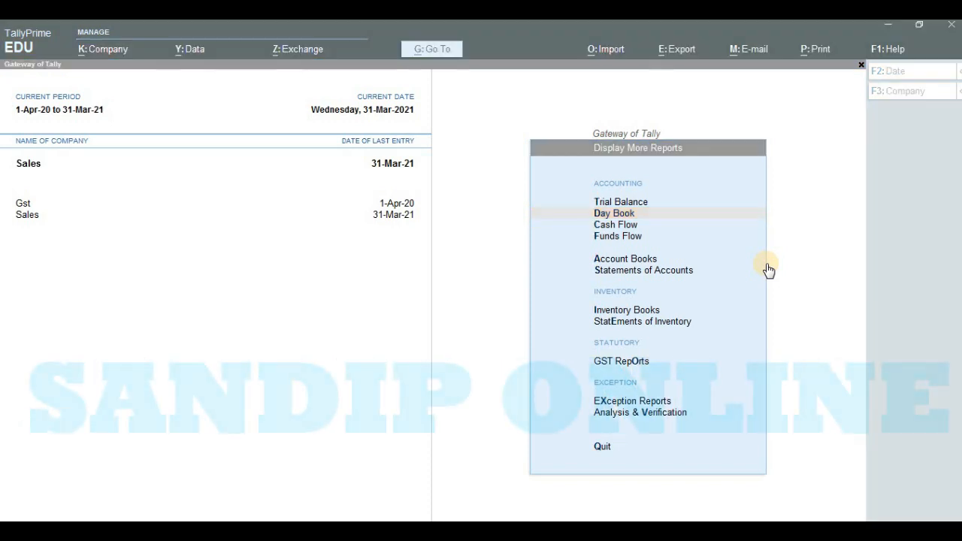